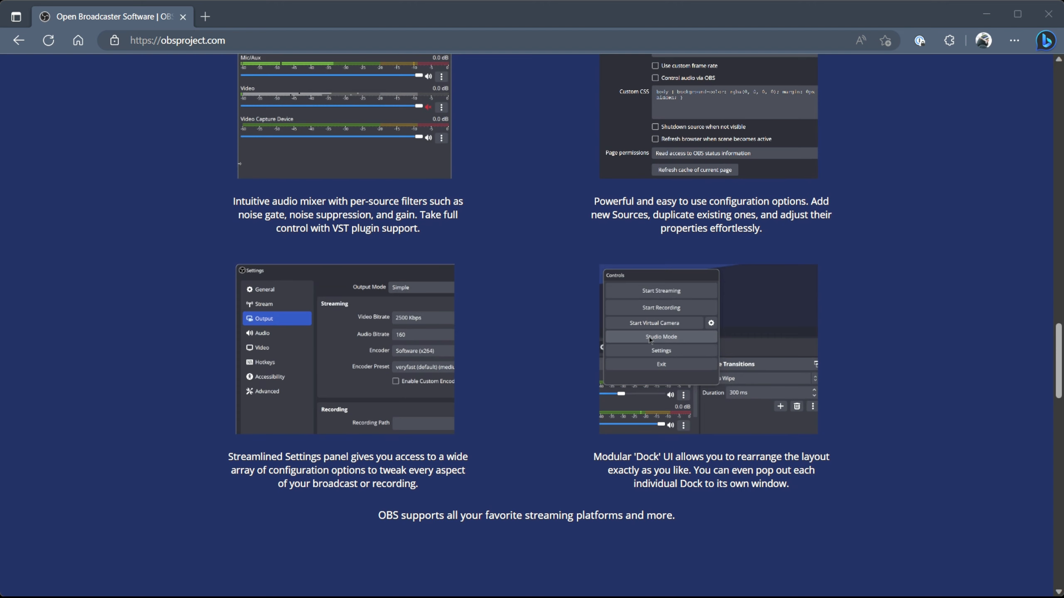
Step: Open the obsproject.com home page and download OBS Studio for Windows
scroll(526, 325, down, 12)
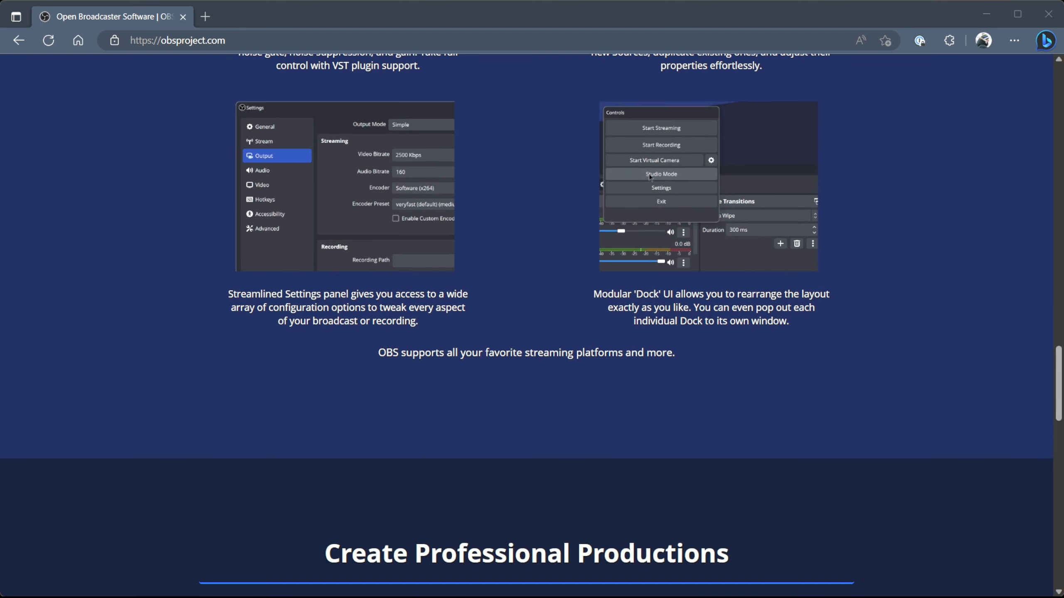
scroll(526, 325, down, 3)
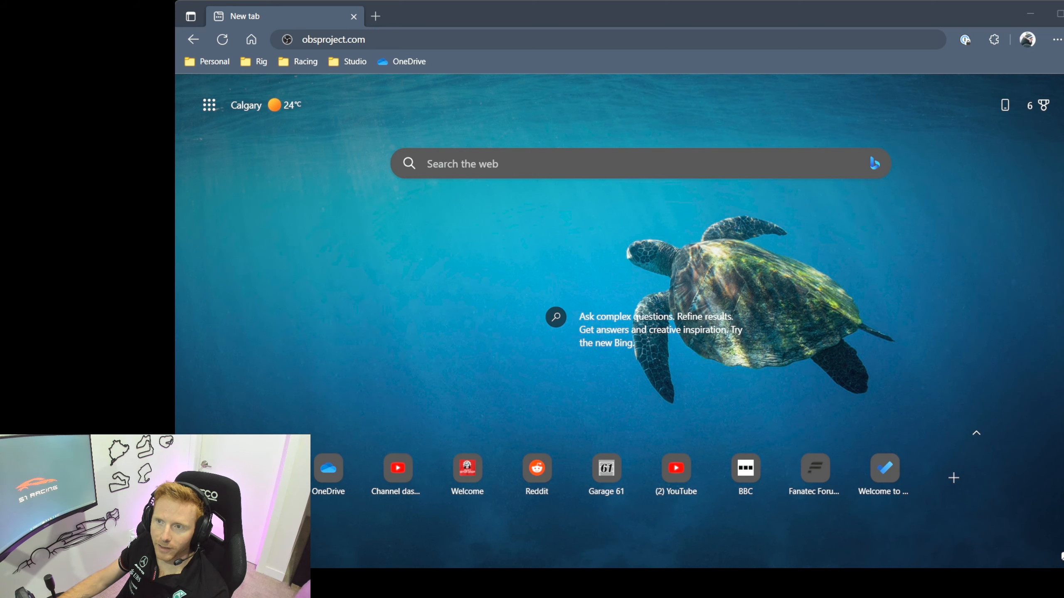
click(431, 36)
key(Return)
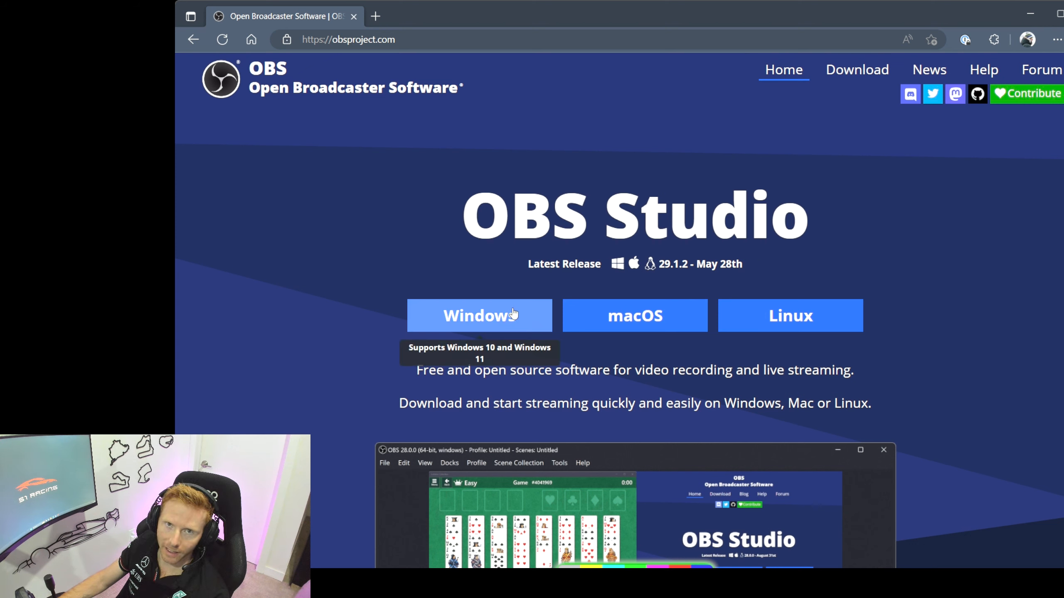
click(472, 317)
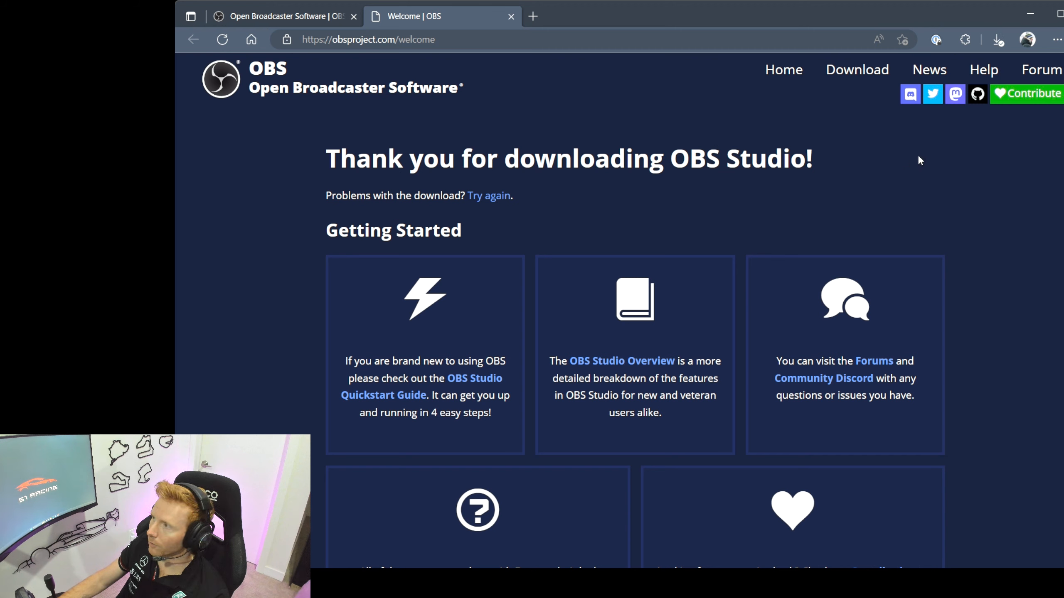
Step: Open the Help portal's knowledge base, go to the Getting Started category and read the Quick Start Guide
click(982, 72)
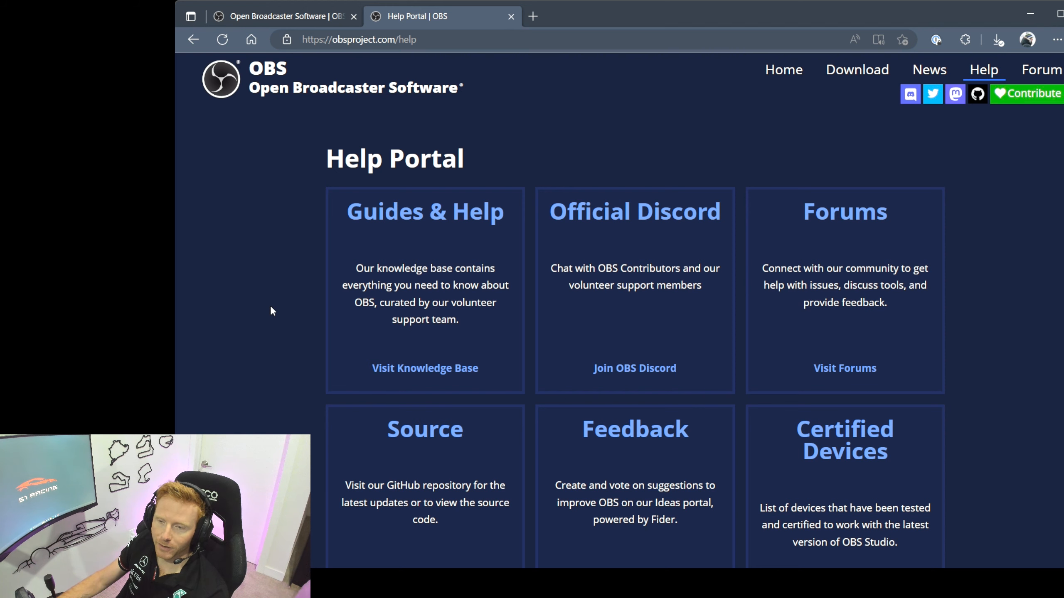
click(440, 211)
scroll(289, 281, down, 4)
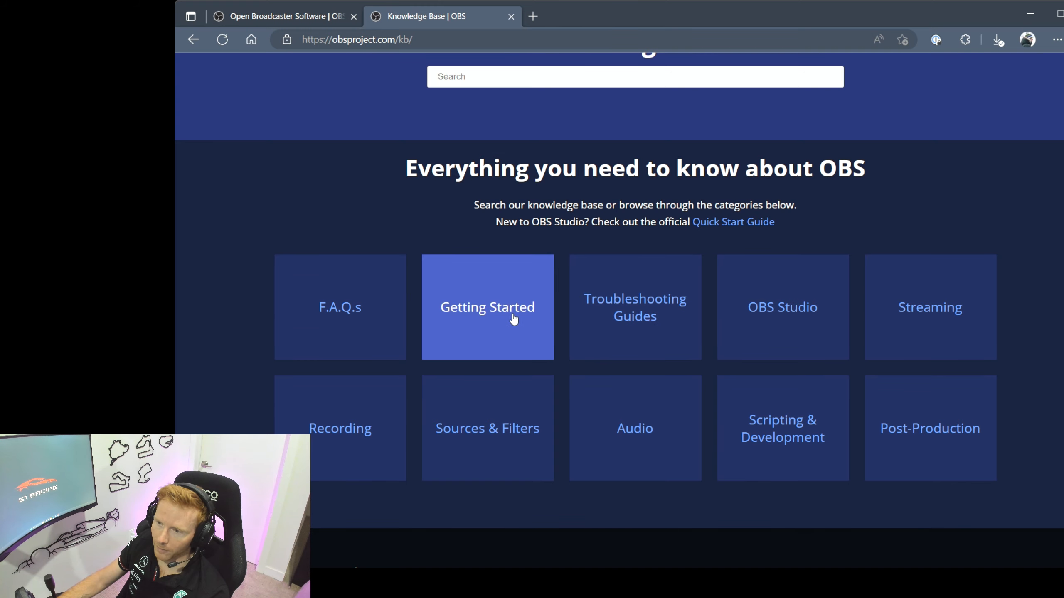
click(484, 318)
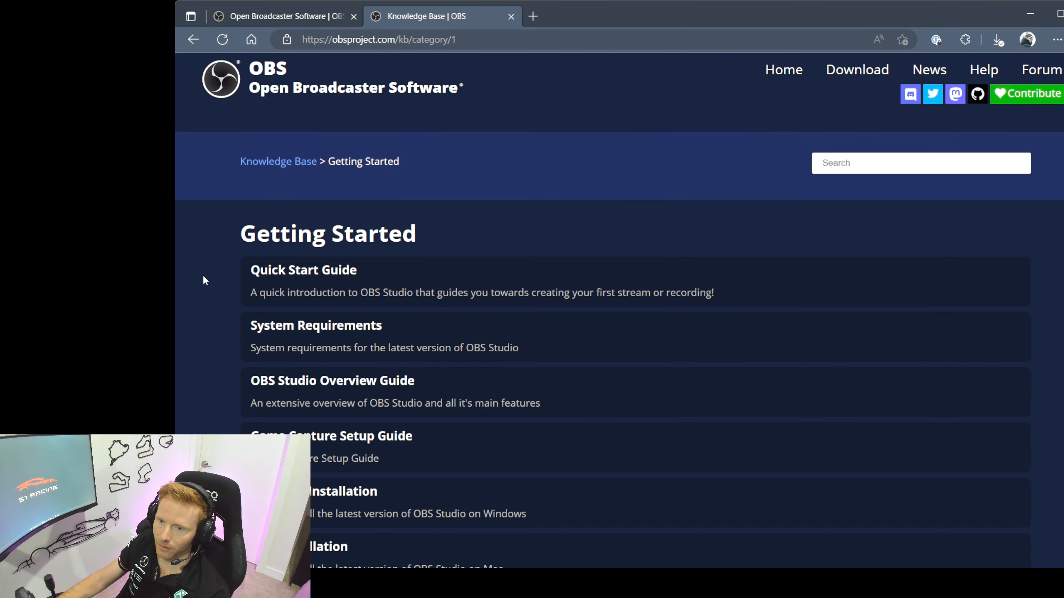
scroll(199, 293, down, 2)
scroll(200, 293, down, 3)
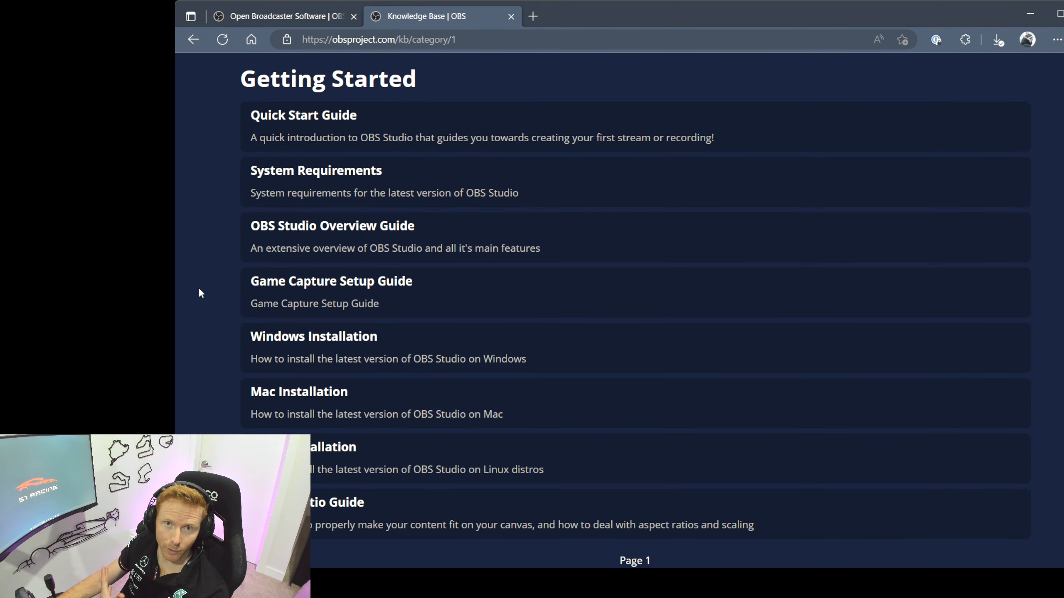
scroll(200, 293, up, 4)
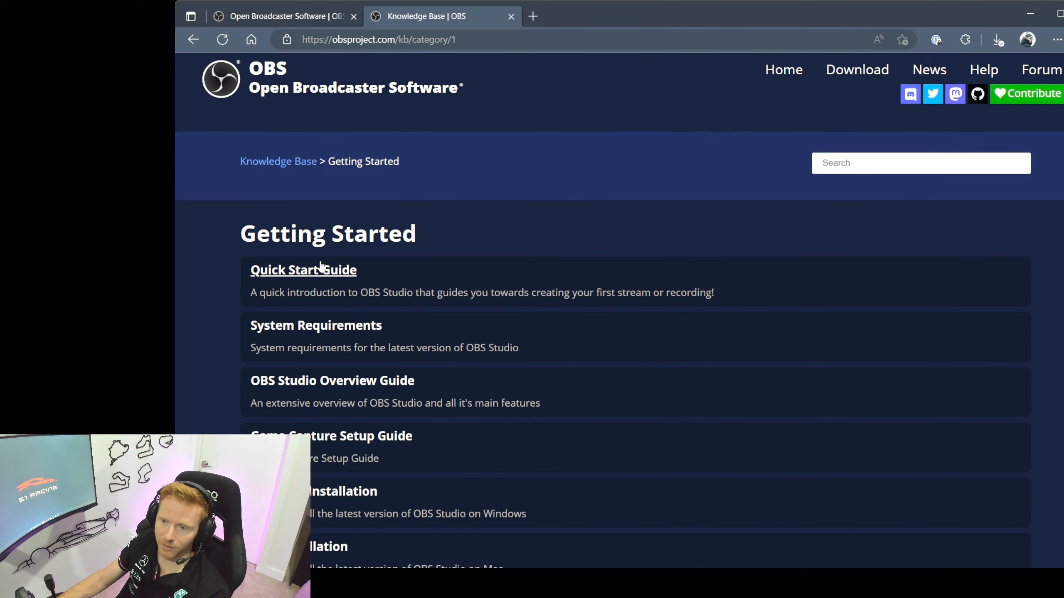
click(322, 272)
scroll(204, 346, down, 3)
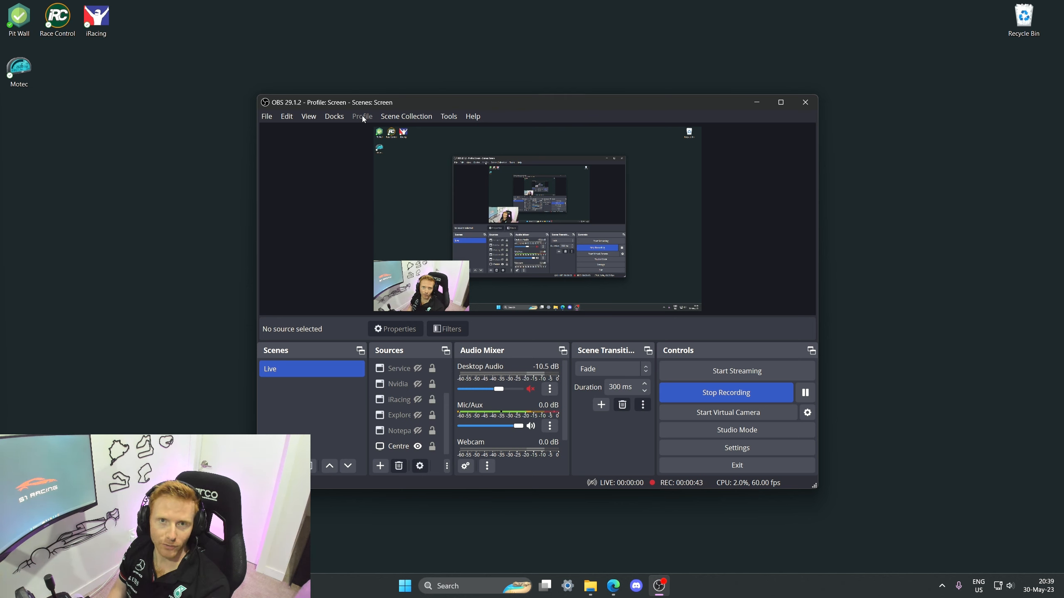
Step: Open the OBS settings and set the streaming service to YouTube - RTMPS
click(268, 119)
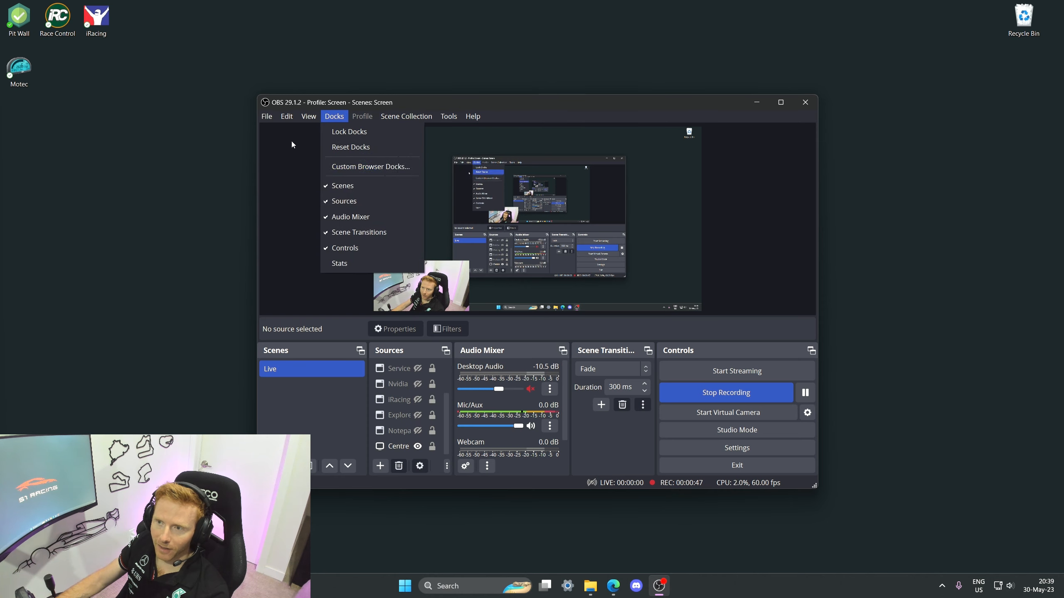
click(271, 166)
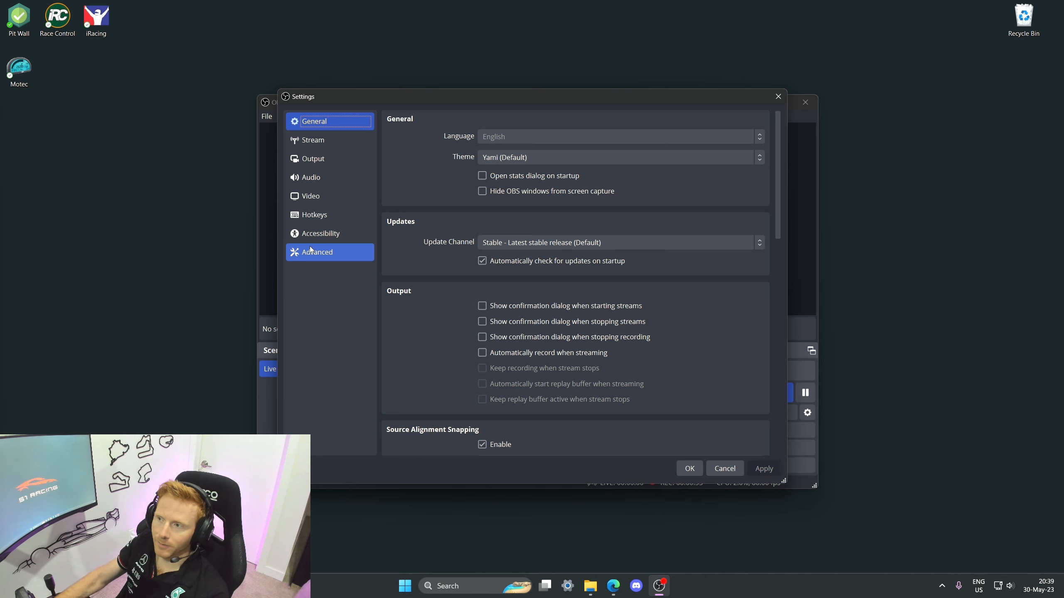
click(340, 140)
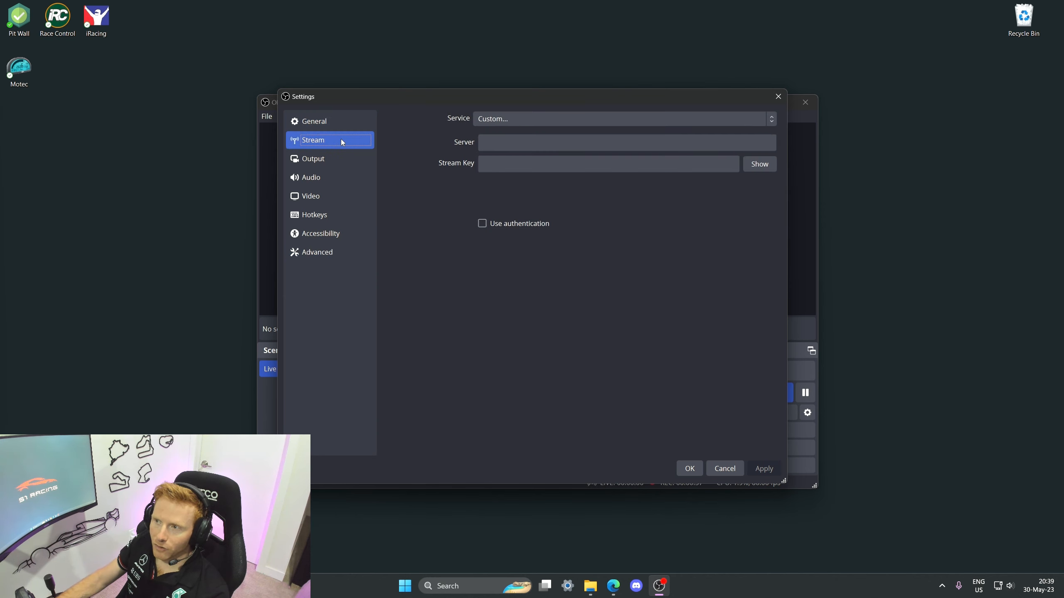
click(772, 118)
click(665, 154)
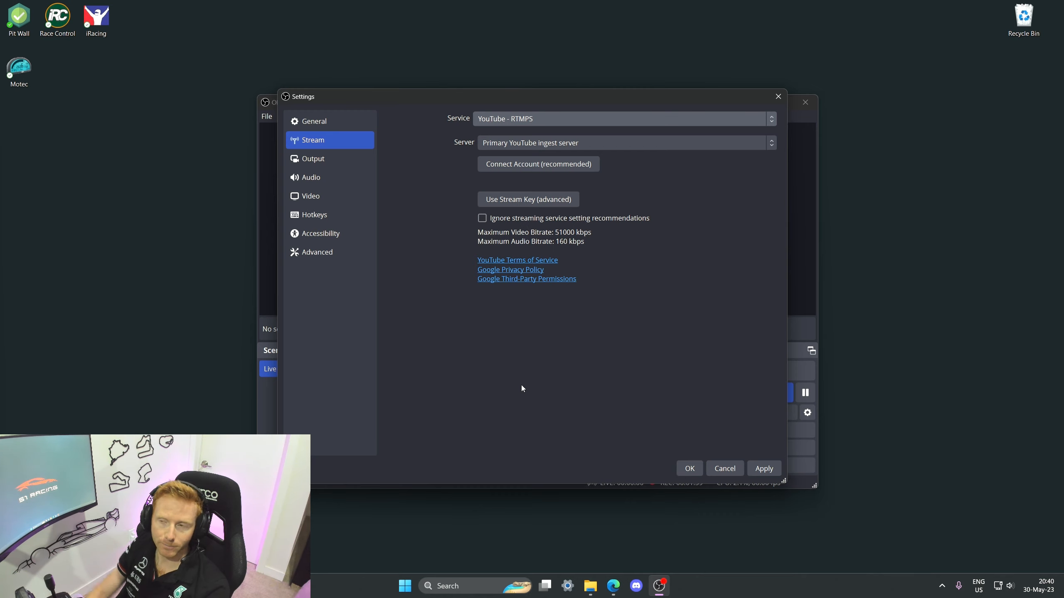
Step: In the Output settings, set the streaming encoder bitrate to 20000 Kbps
click(318, 161)
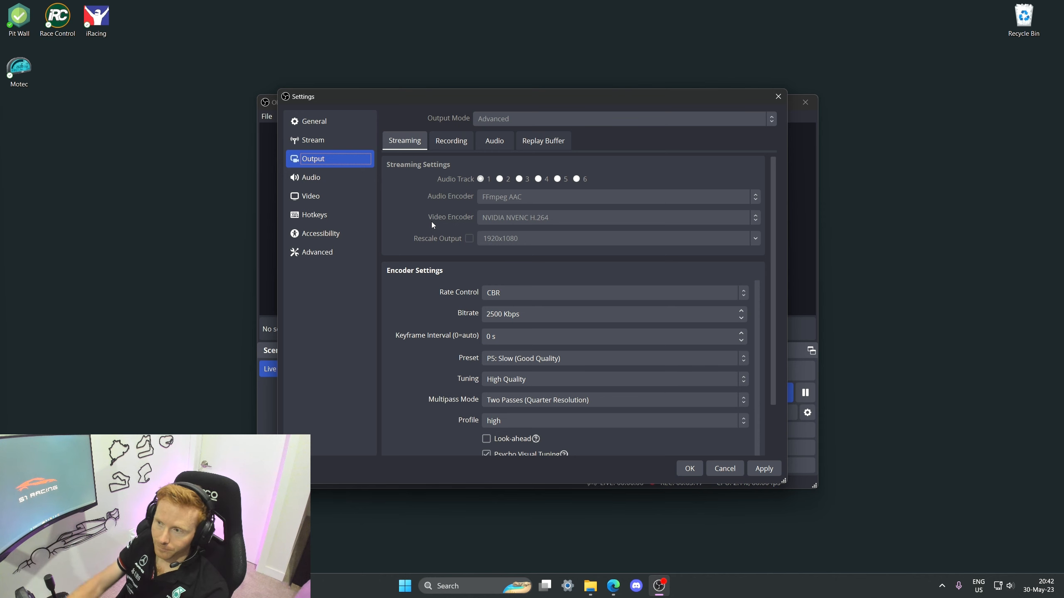
scroll(440, 249, down, 1)
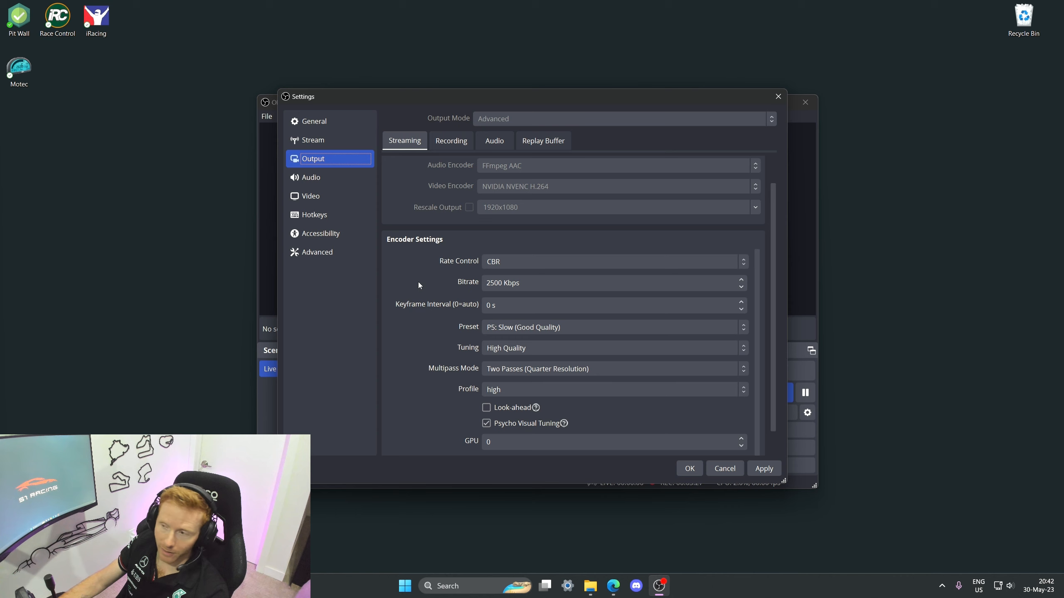
double_click(494, 280)
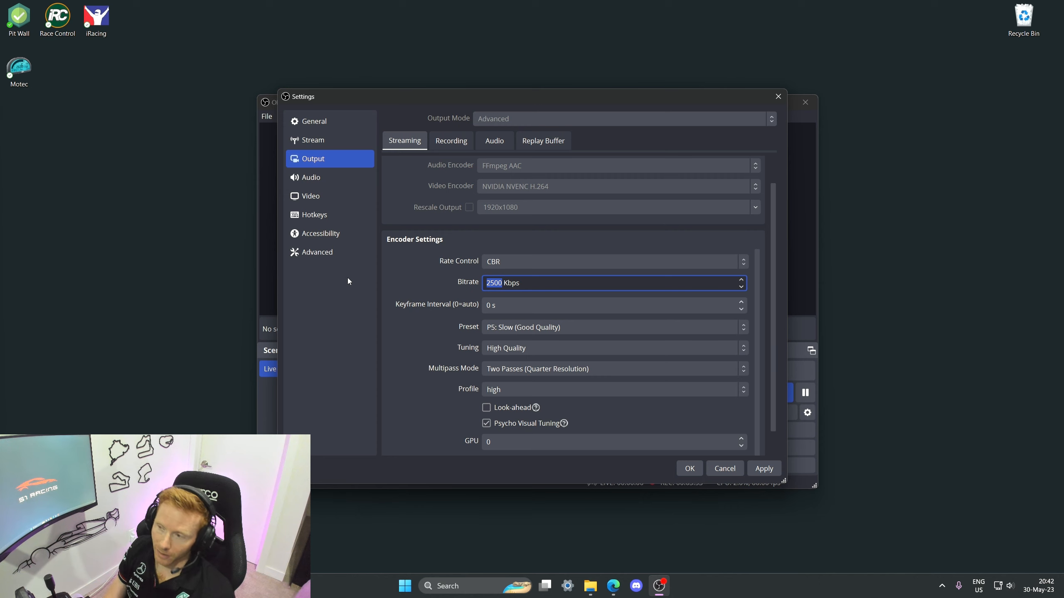
text(20000)
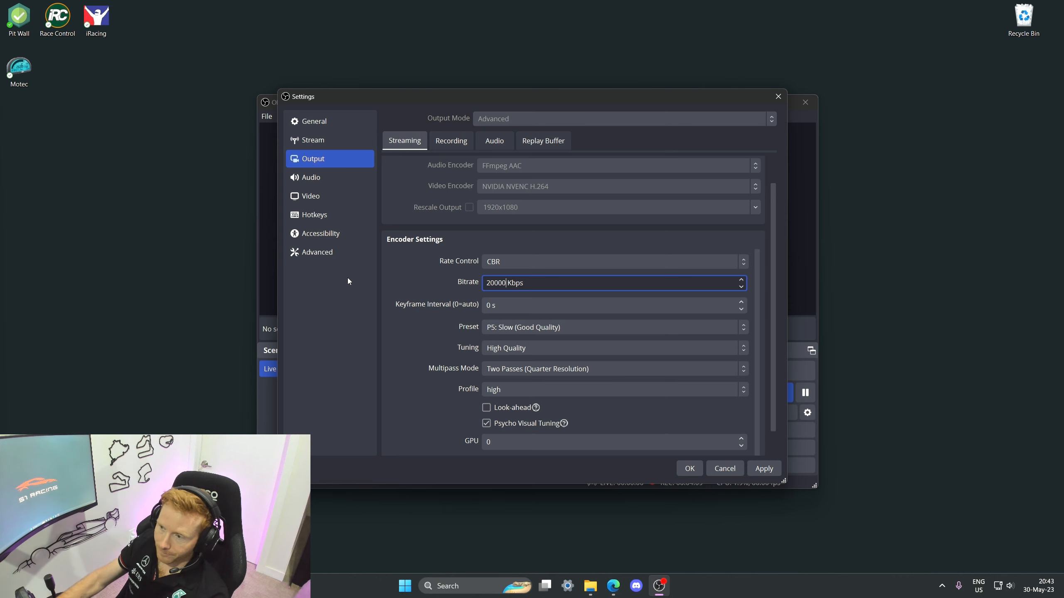
Step: Review the remaining streaming encoder options, the recording and audio output tabs, and the Audio, Video and Advanced settings pages
scroll(441, 278, down, 1)
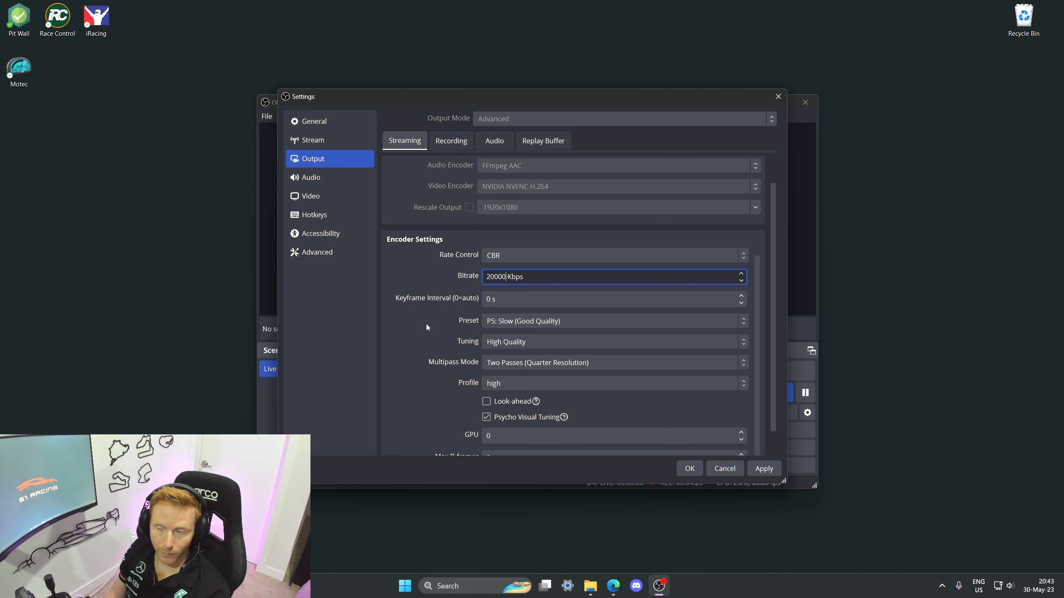
scroll(430, 328, down, 1)
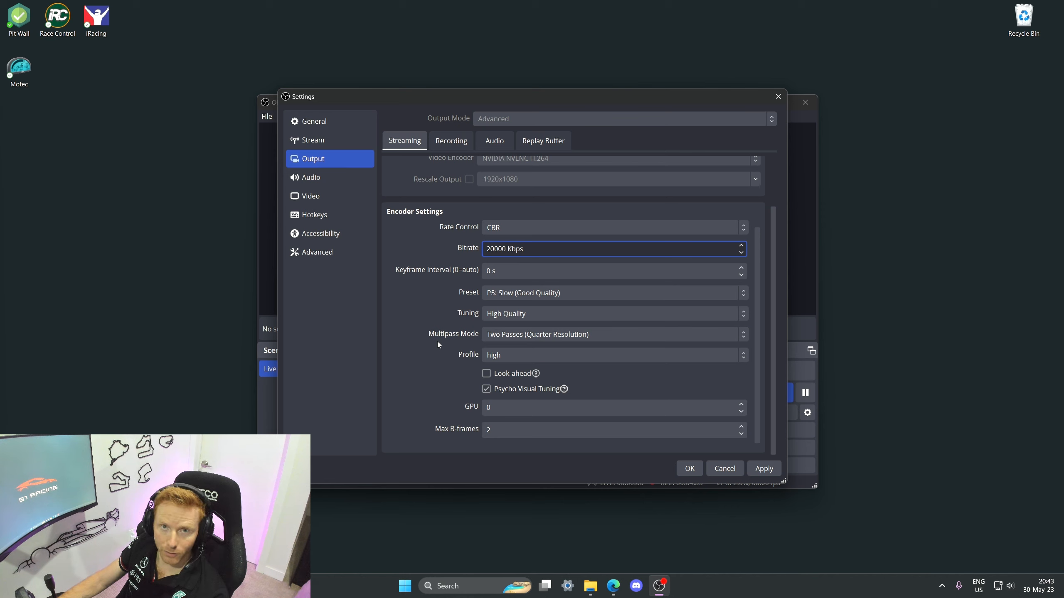
scroll(414, 254, up, 3)
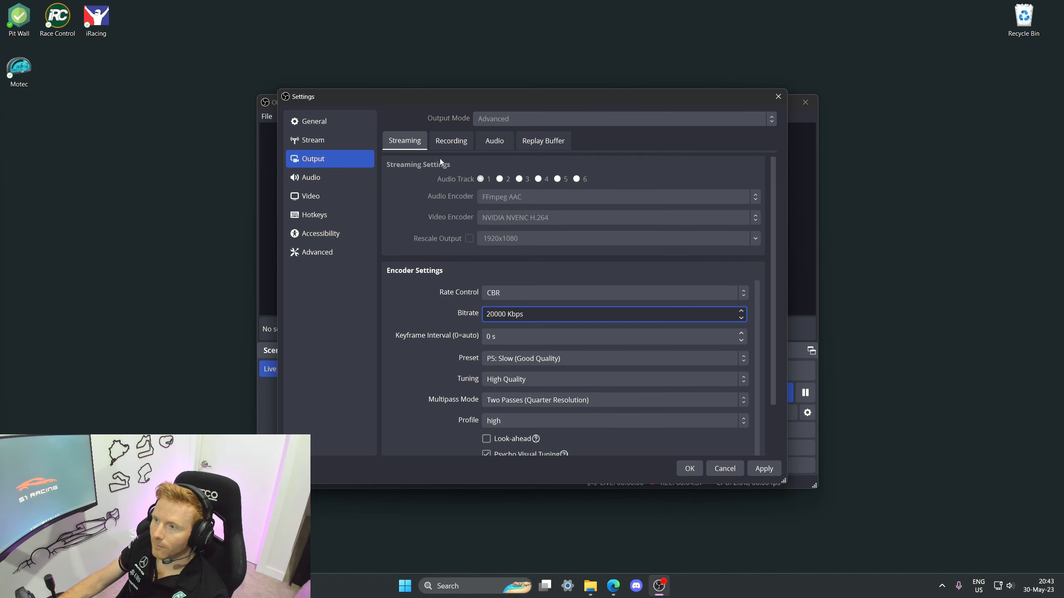
click(439, 144)
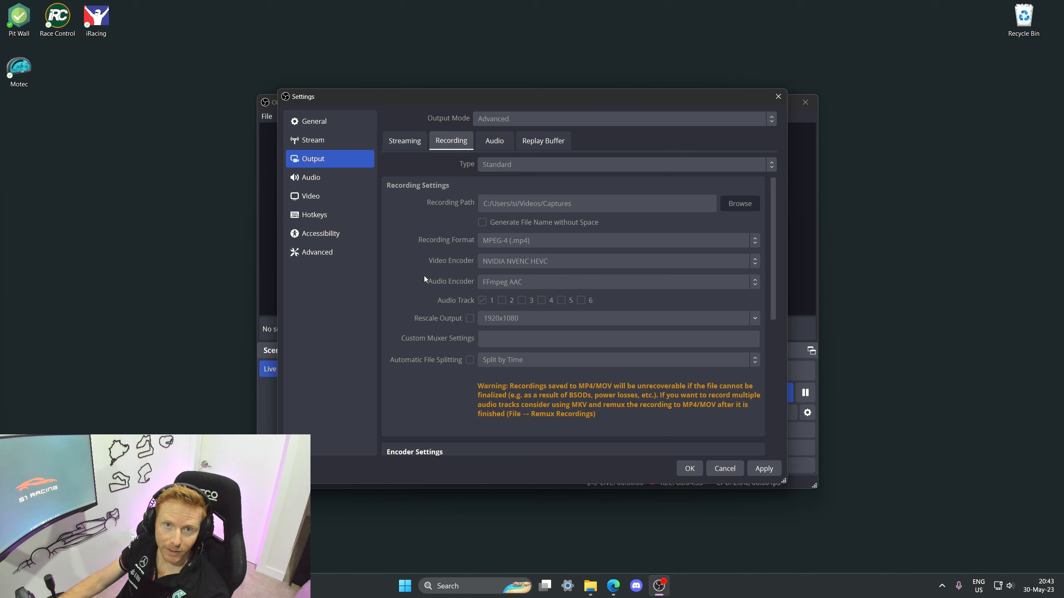
click(497, 141)
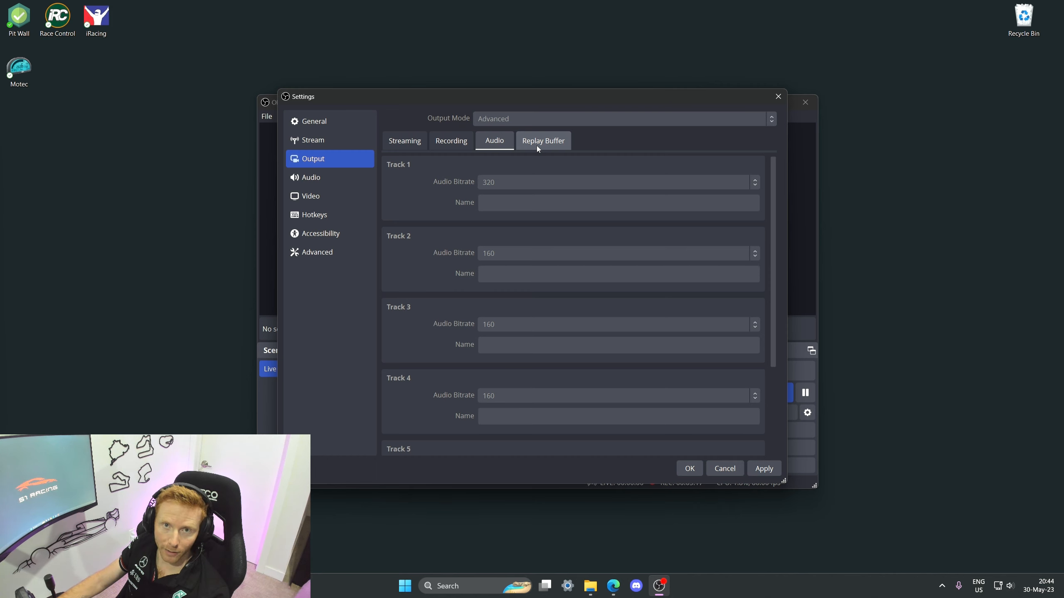
click(322, 179)
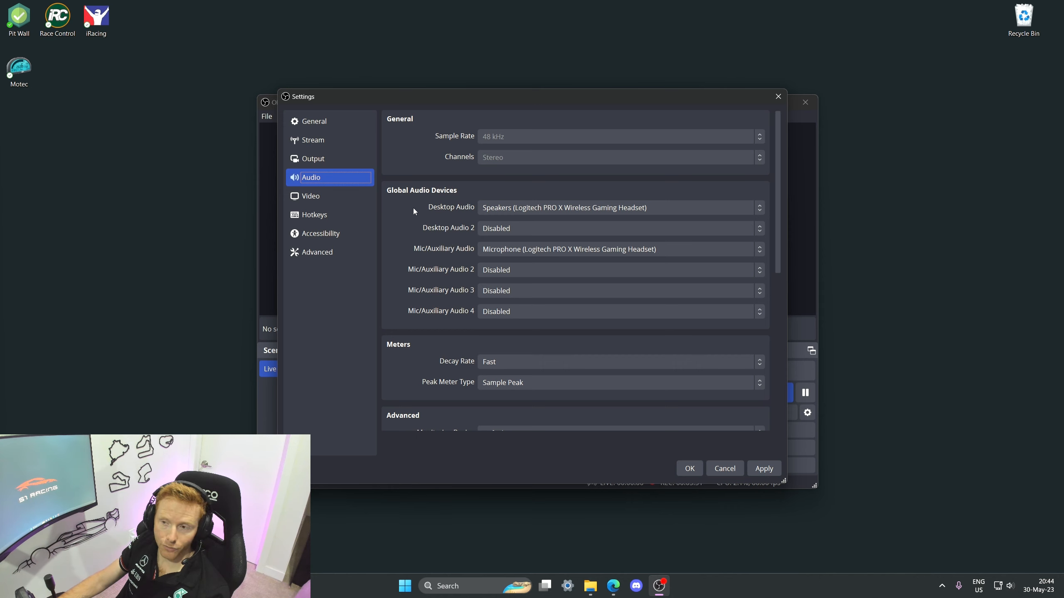
click(322, 196)
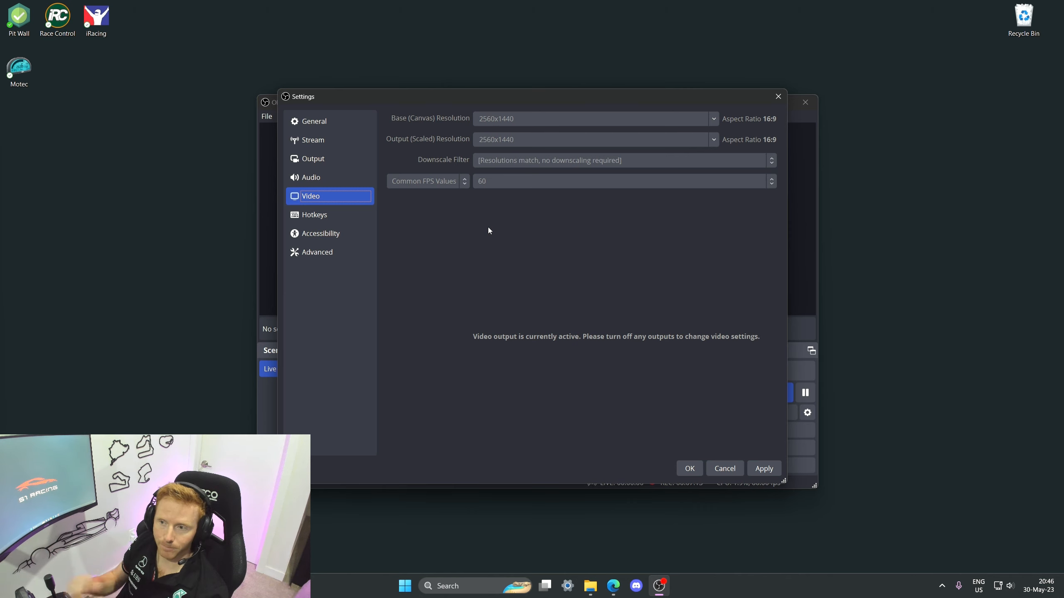
click(321, 254)
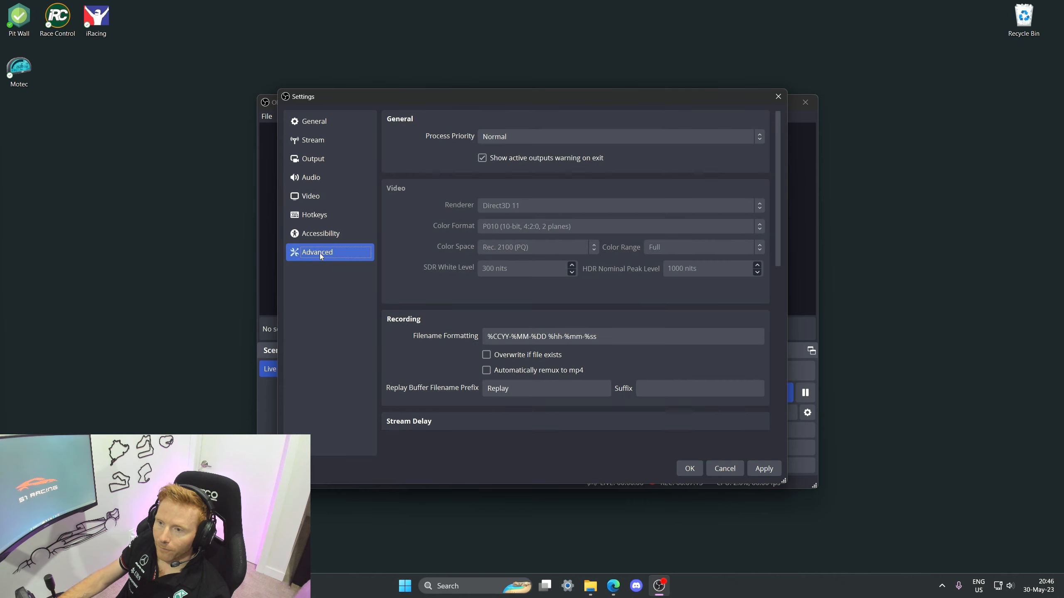
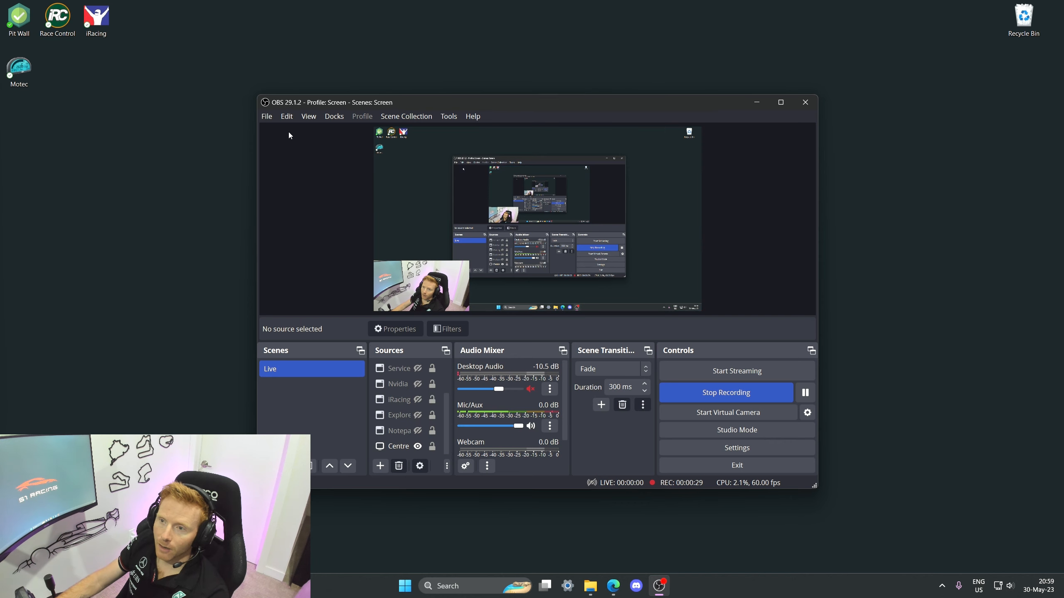
Step: Reopen the settings and examine the Recording output tab's encoder settings, including the preset options
click(267, 116)
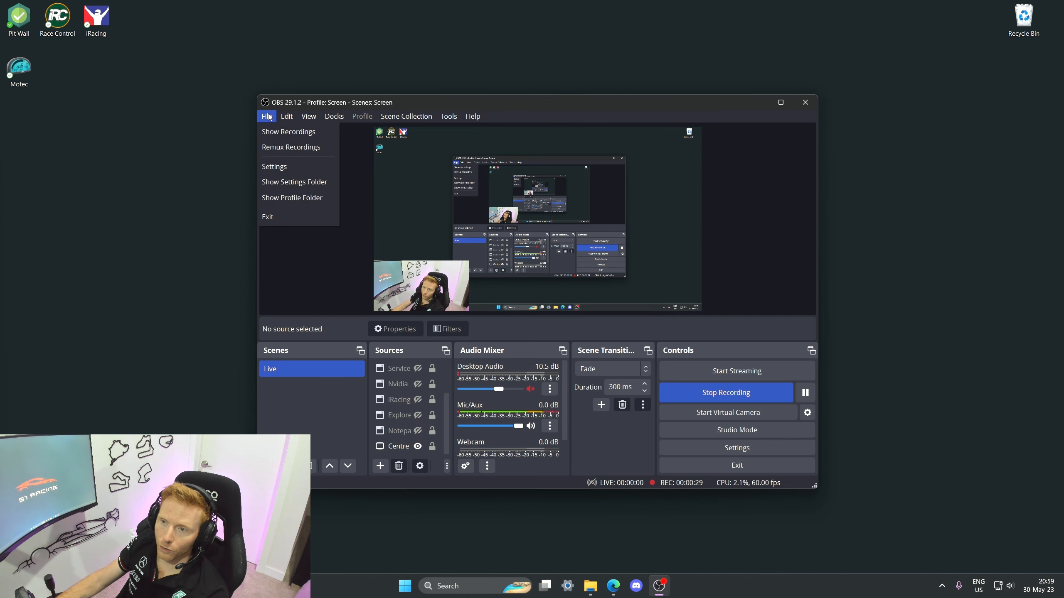
click(289, 167)
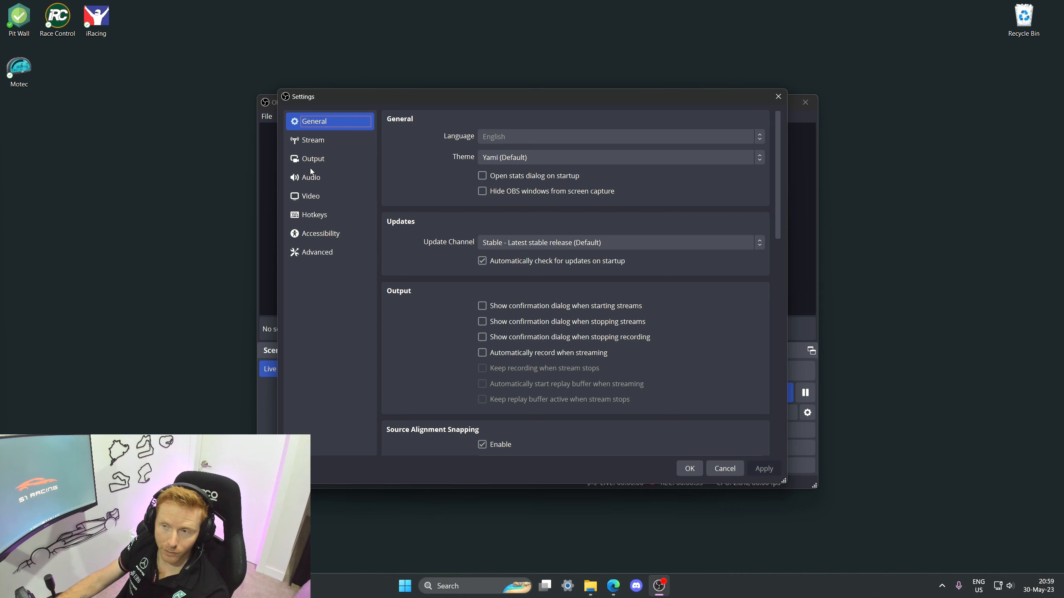
click(331, 142)
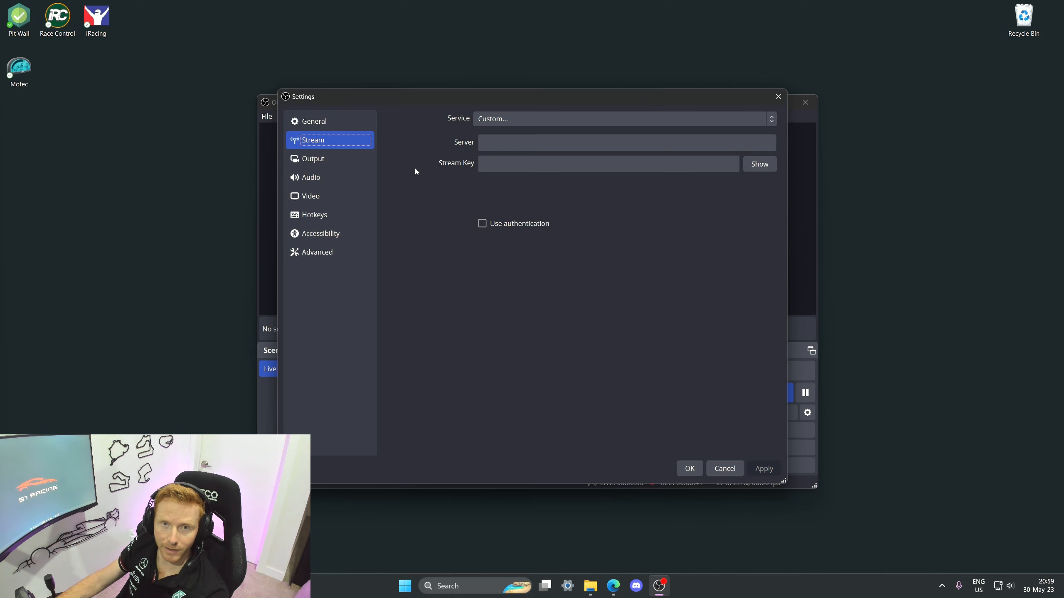
click(322, 161)
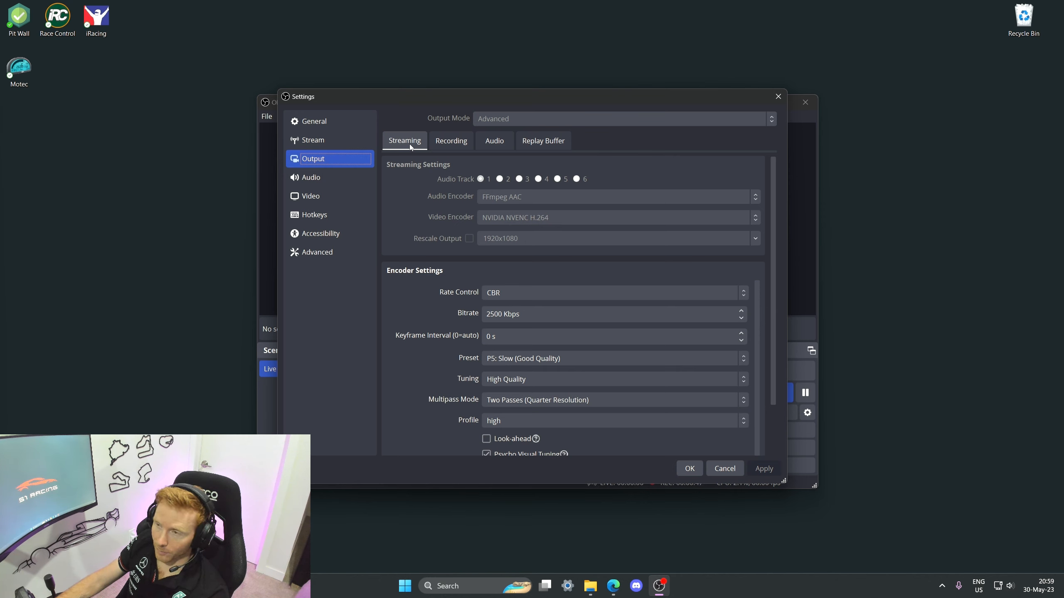
click(452, 141)
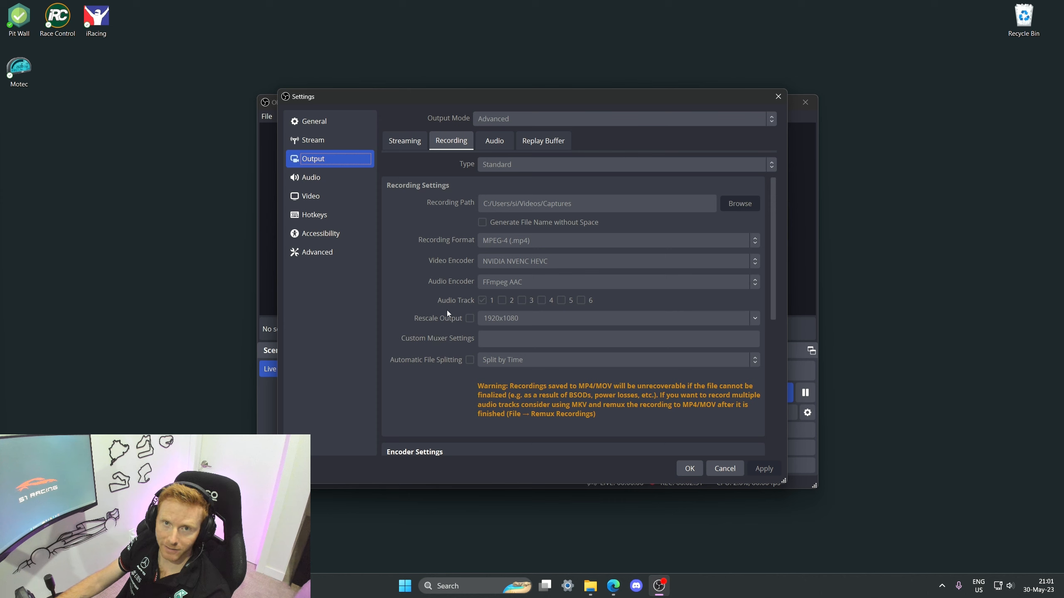
scroll(443, 318, down, 5)
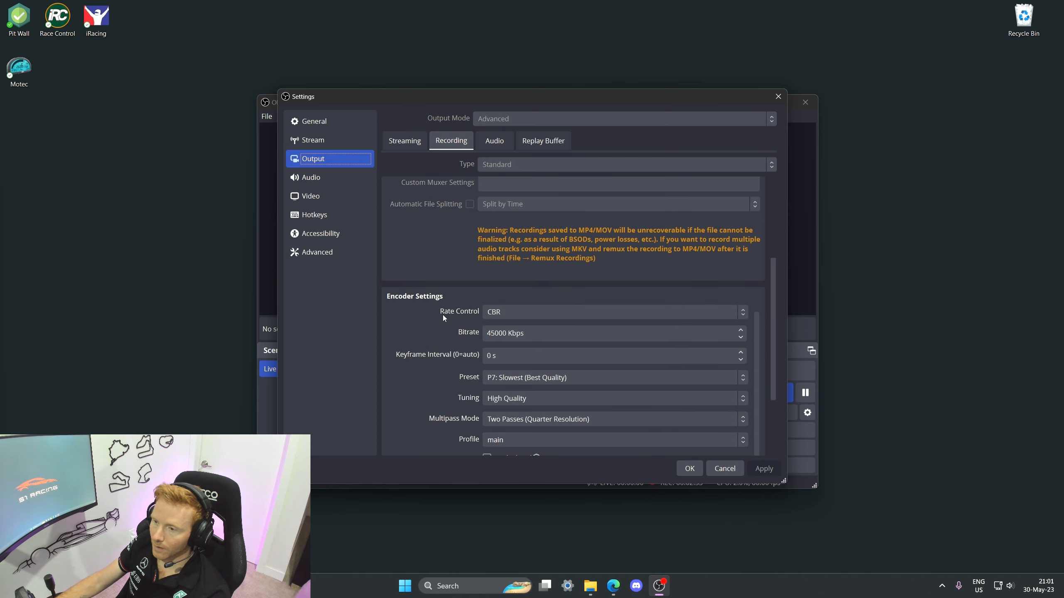
scroll(443, 318, down, 2)
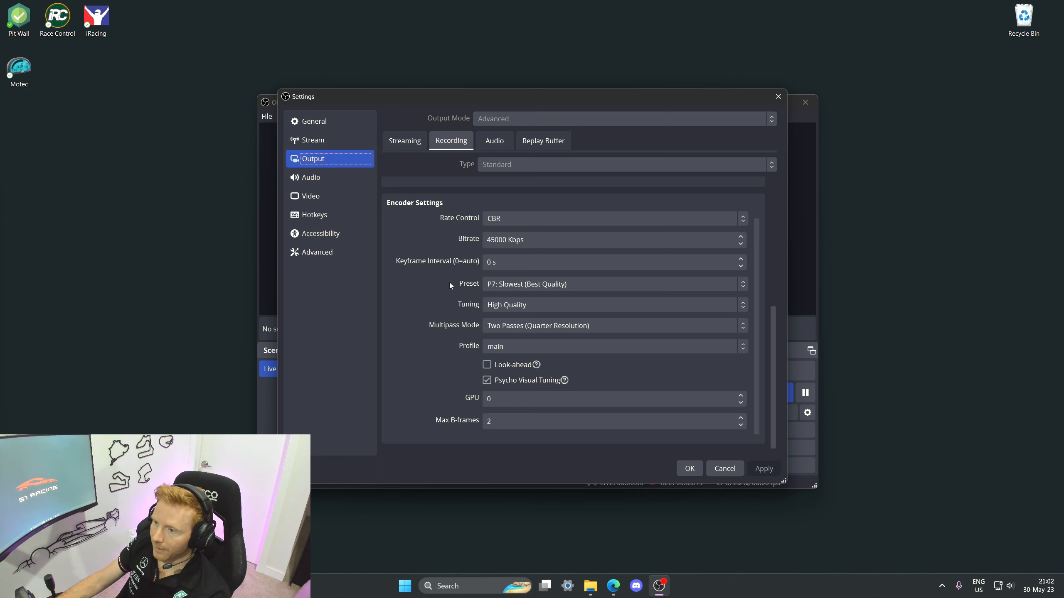
click(539, 285)
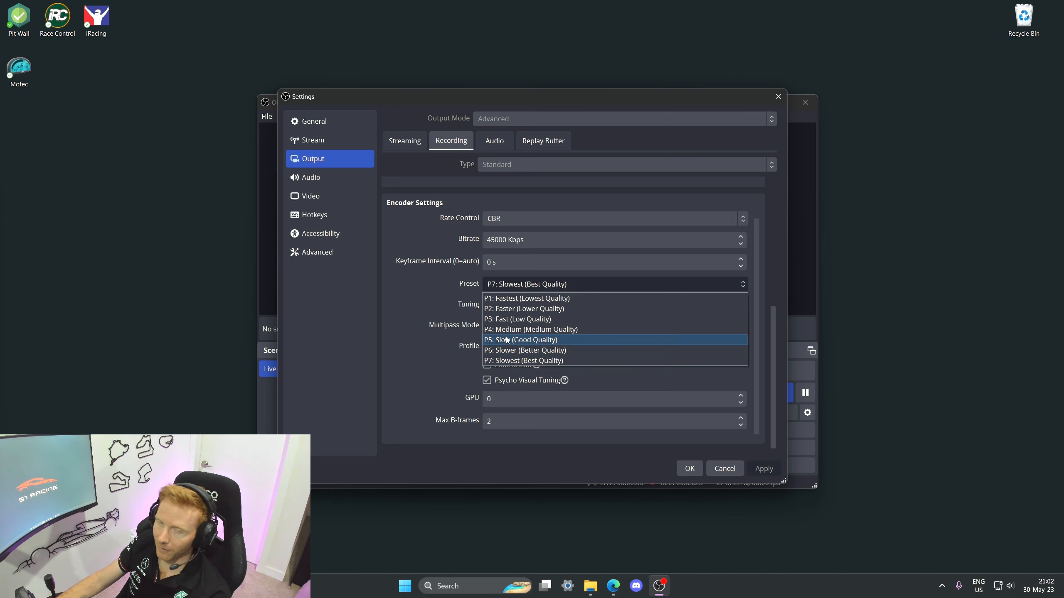
click(415, 294)
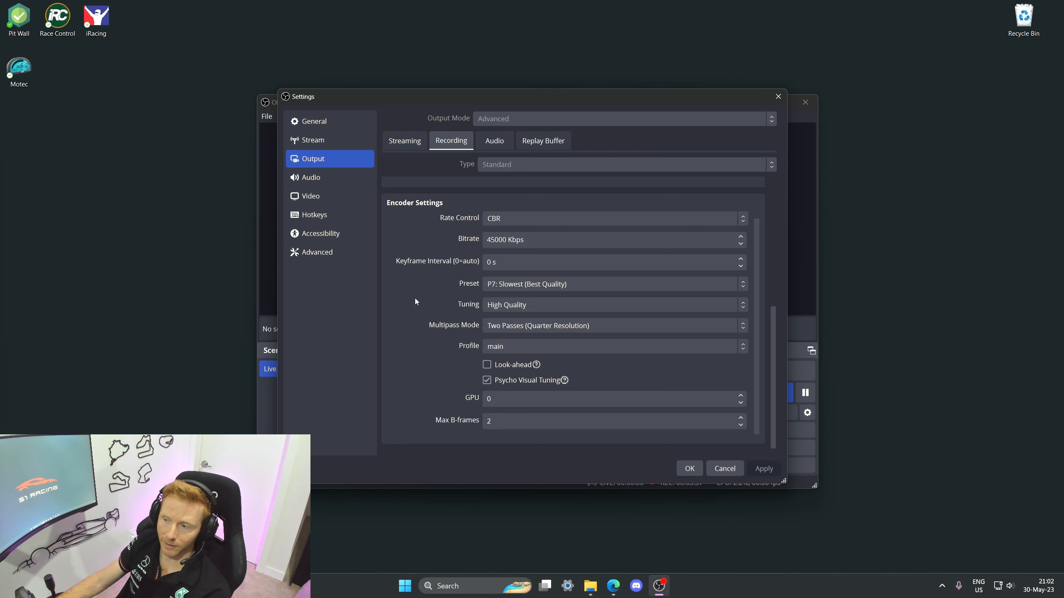
scroll(418, 307, down, 1)
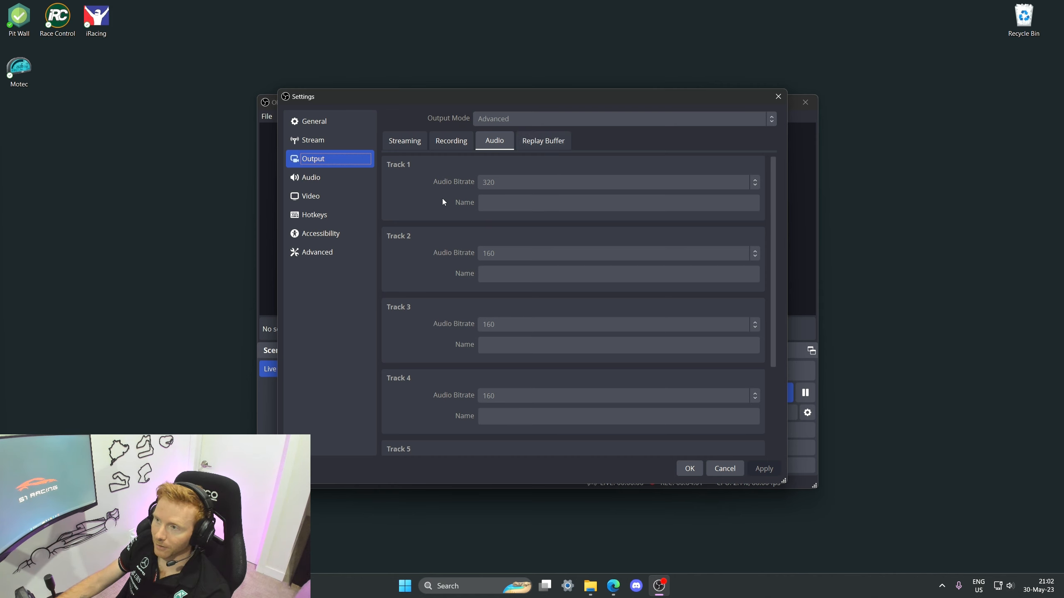
Step: Look through the Audio, Video and Advanced settings pages
click(314, 181)
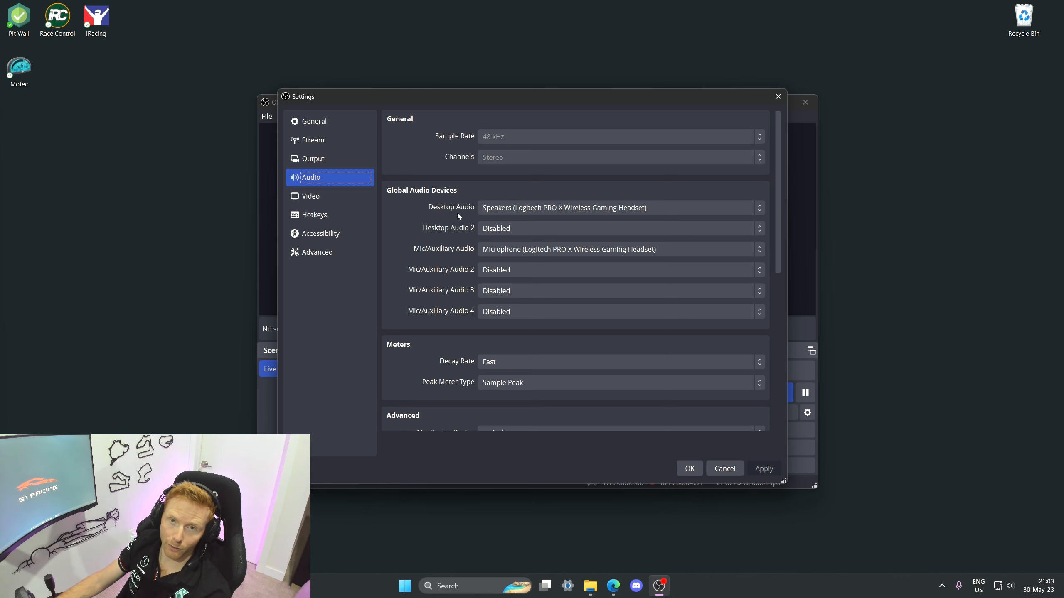
click(307, 201)
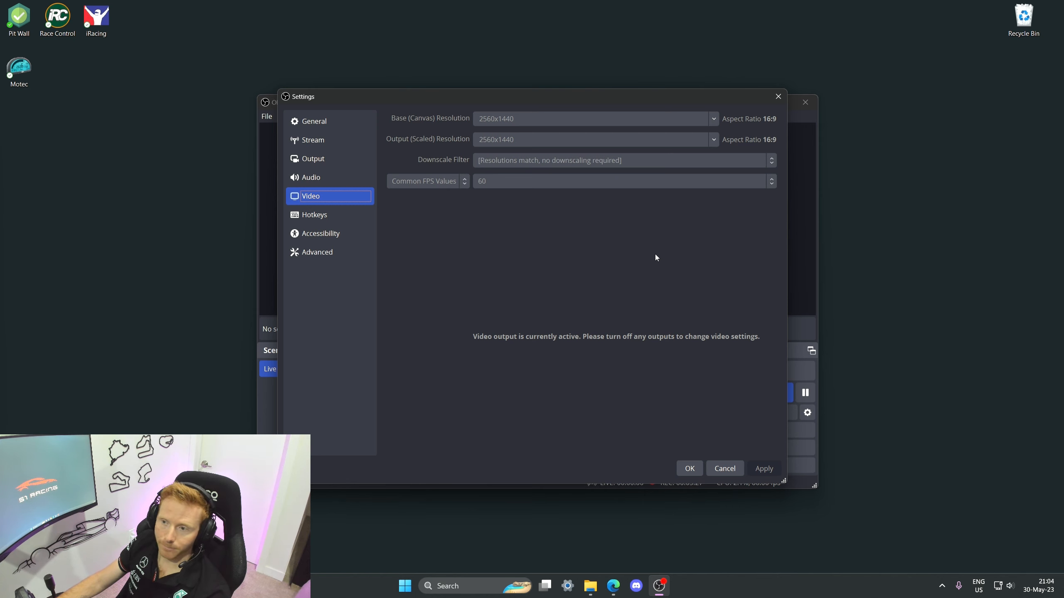
click(333, 252)
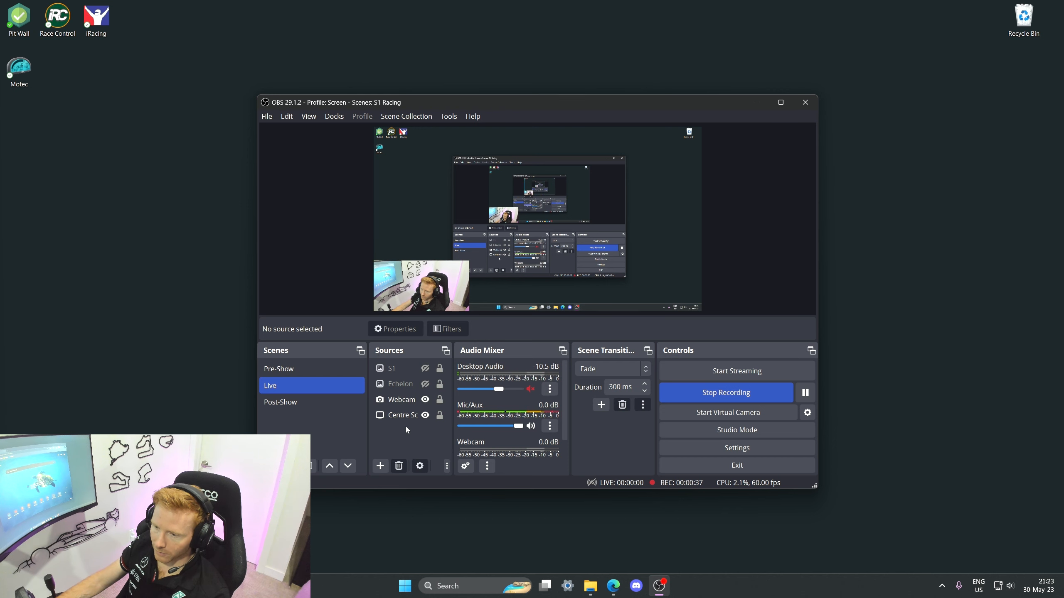
Step: Add a Window Capture source of the Edge browser window, move it near the canvas's top-left corner, and toggle its visibility
click(380, 467)
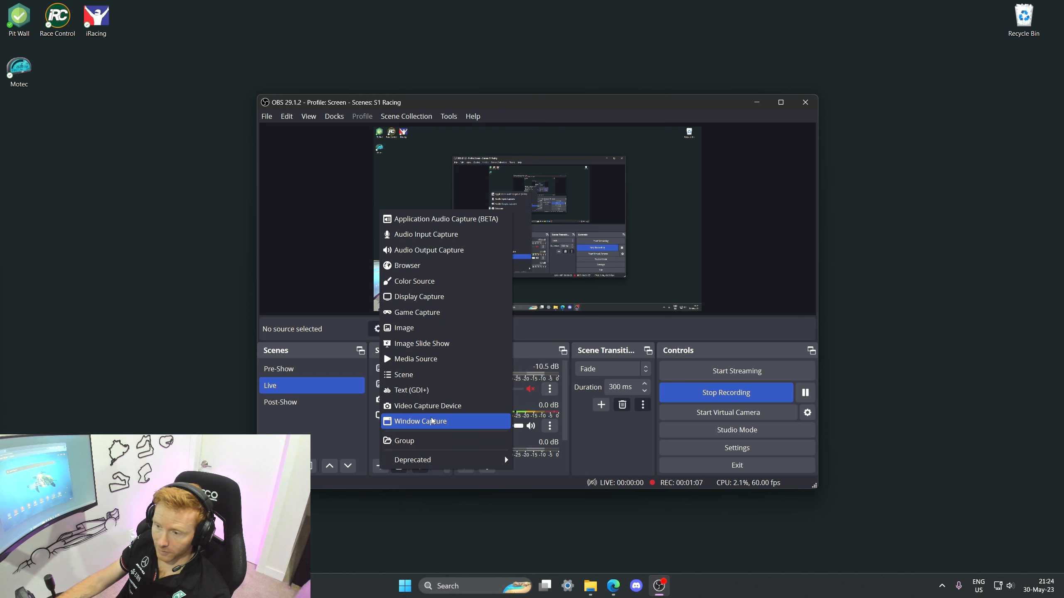
click(414, 424)
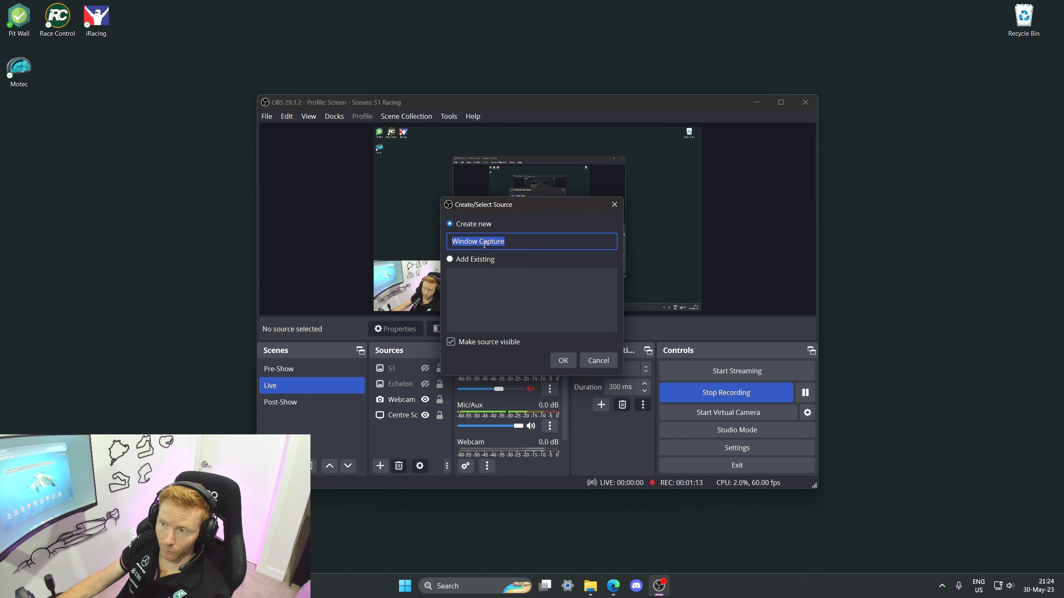
click(563, 360)
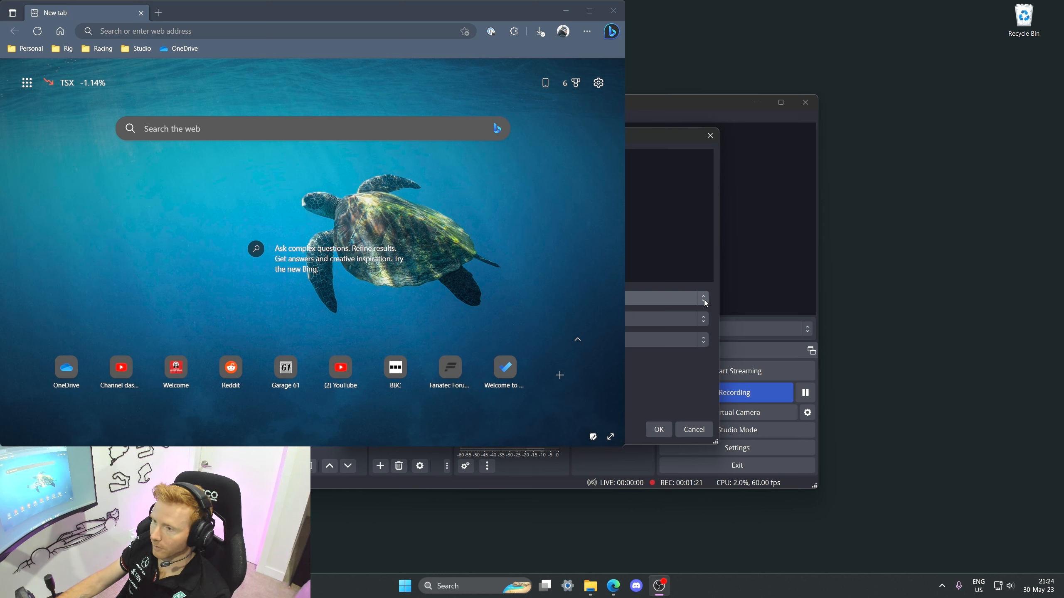
click(656, 432)
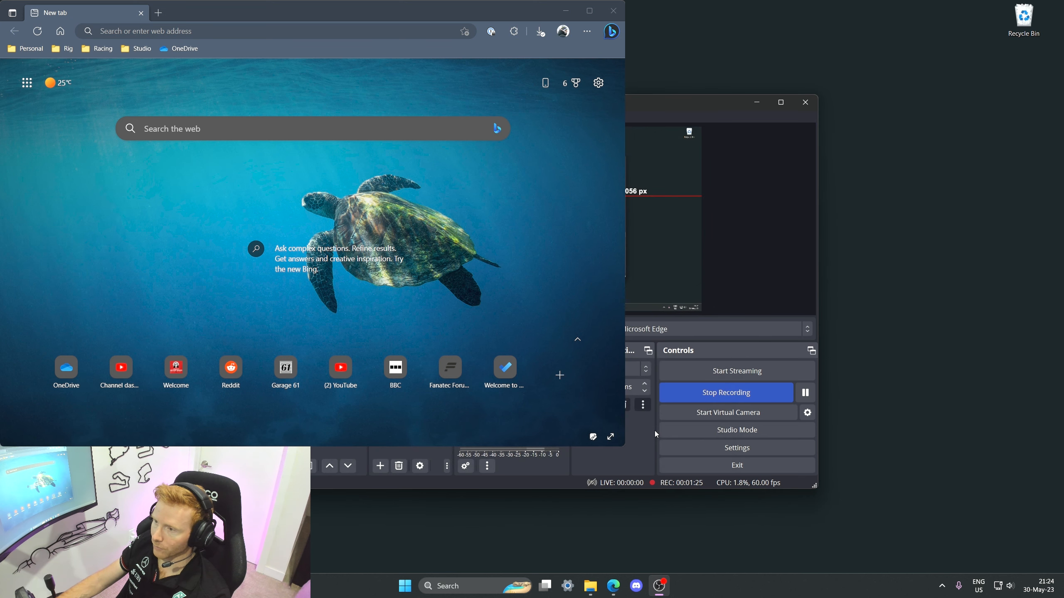
drag(566, 264, 413, 175)
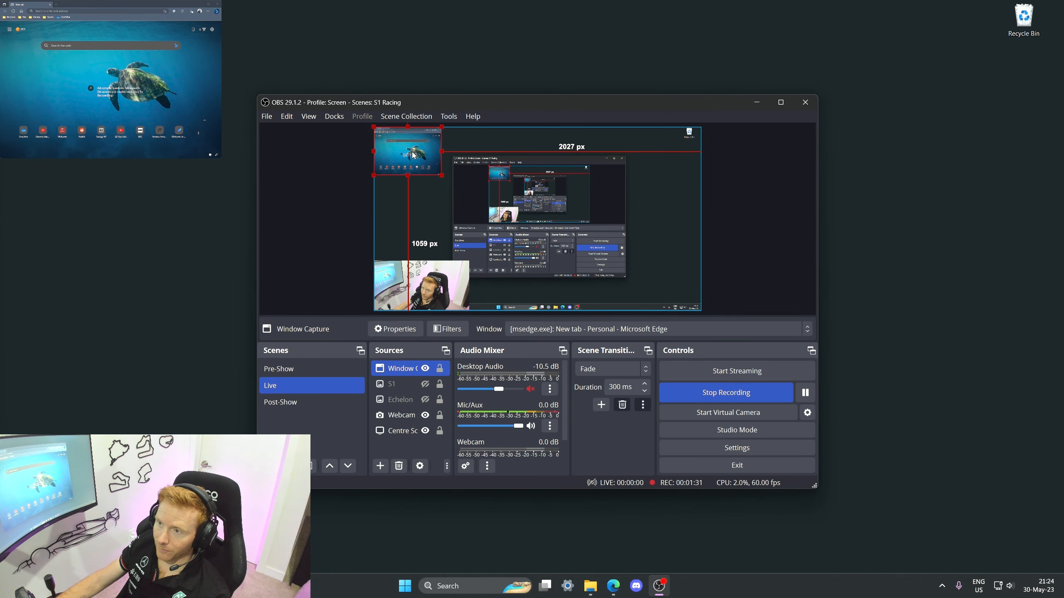
mouse_move(412, 155)
mouse_down()
mouse_move(539, 176)
mouse_move(656, 169)
mouse_move(641, 179)
mouse_move(691, 218)
mouse_move(636, 180)
mouse_move(393, 158)
mouse_up()
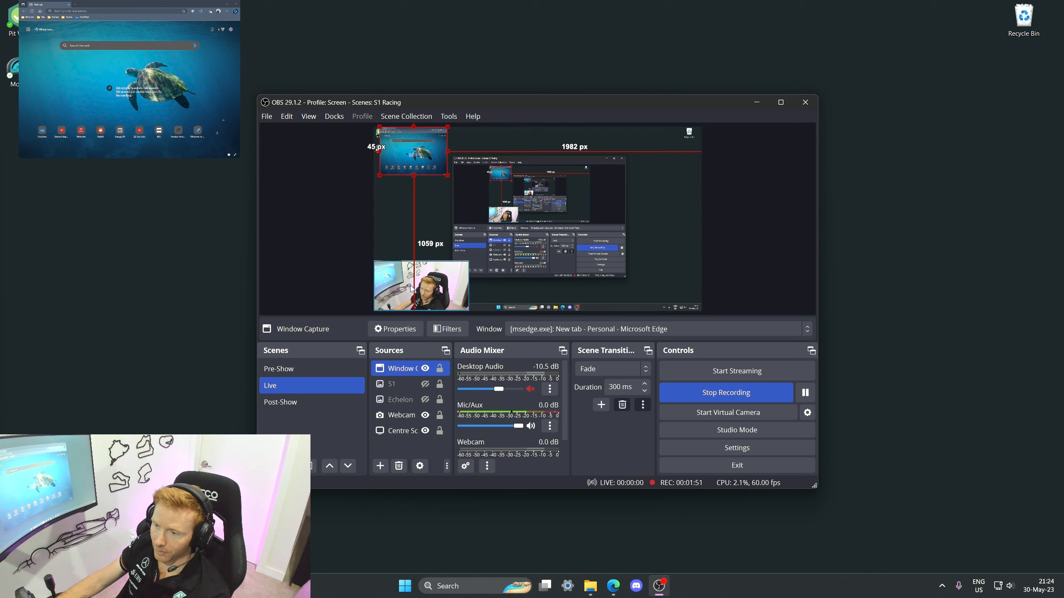
click(425, 368)
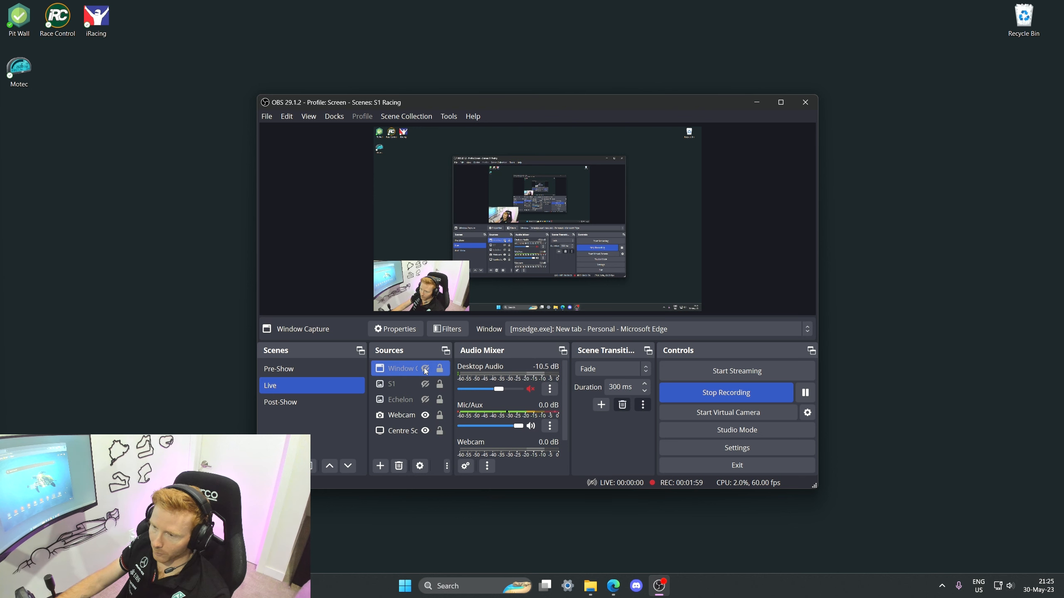
click(425, 369)
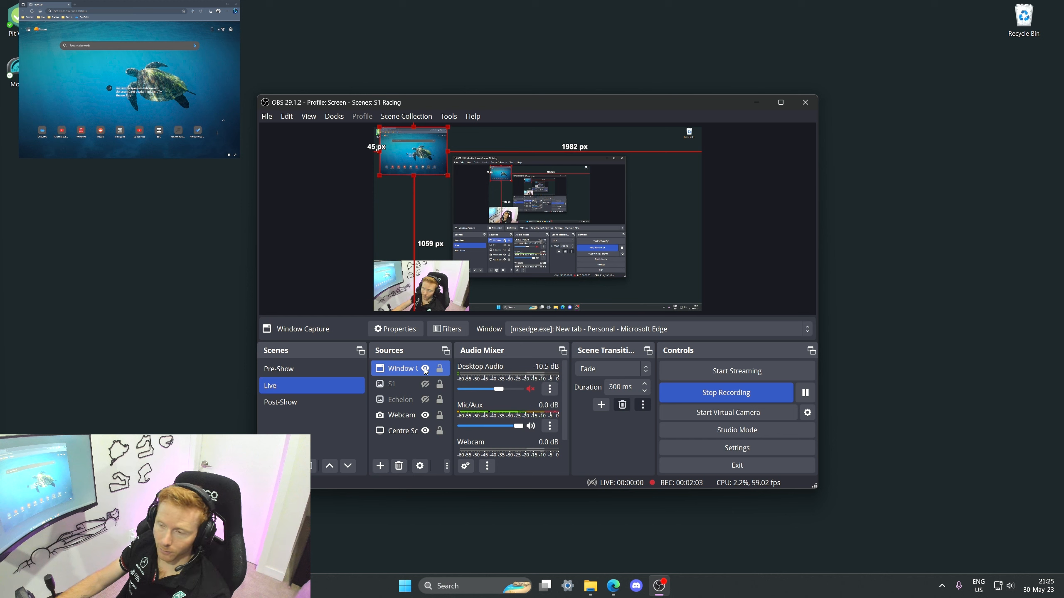
Step: Remove the Window Capture source from the scene
right_click(394, 369)
click(419, 164)
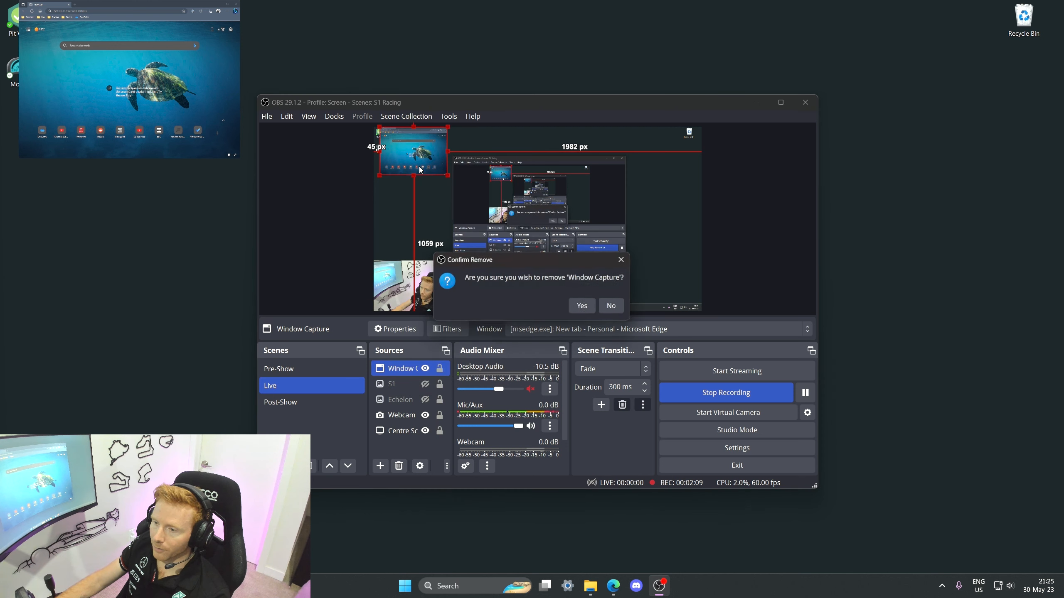
click(586, 309)
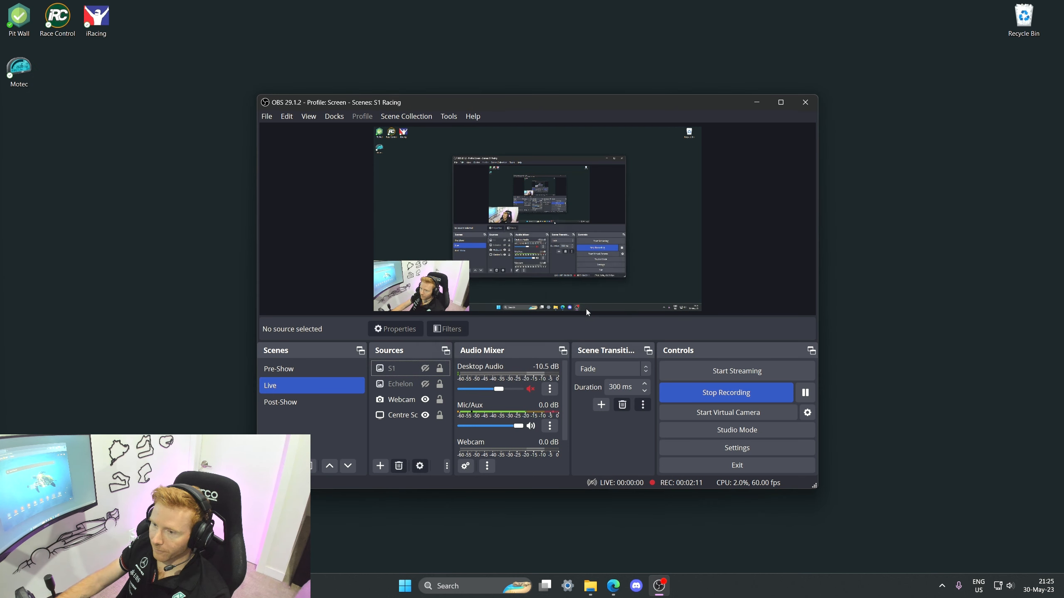
Step: Show the S1 logo image source, open its properties without changes, and hide it again
click(401, 368)
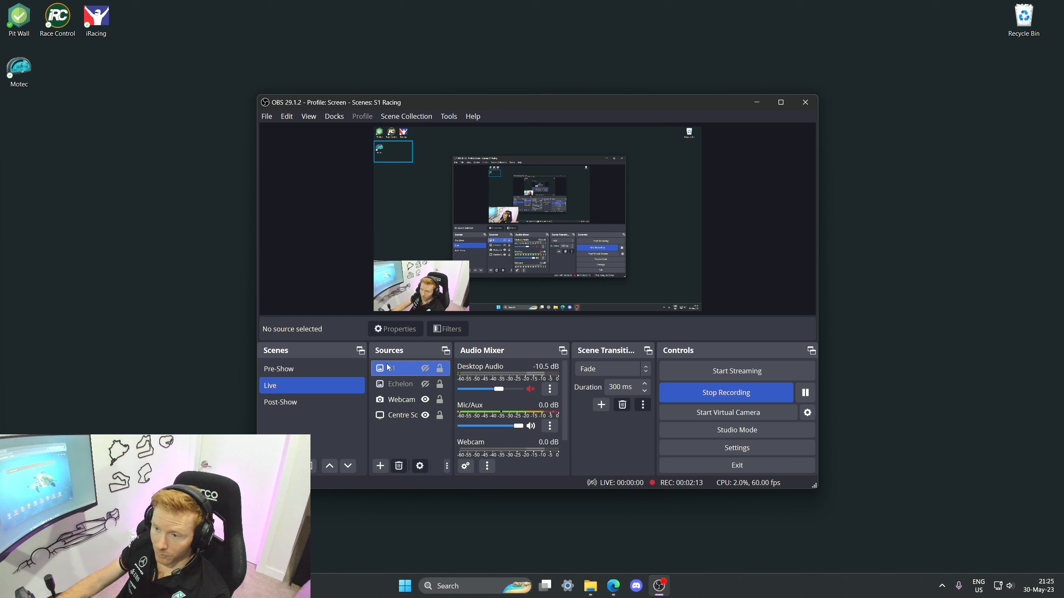
click(425, 369)
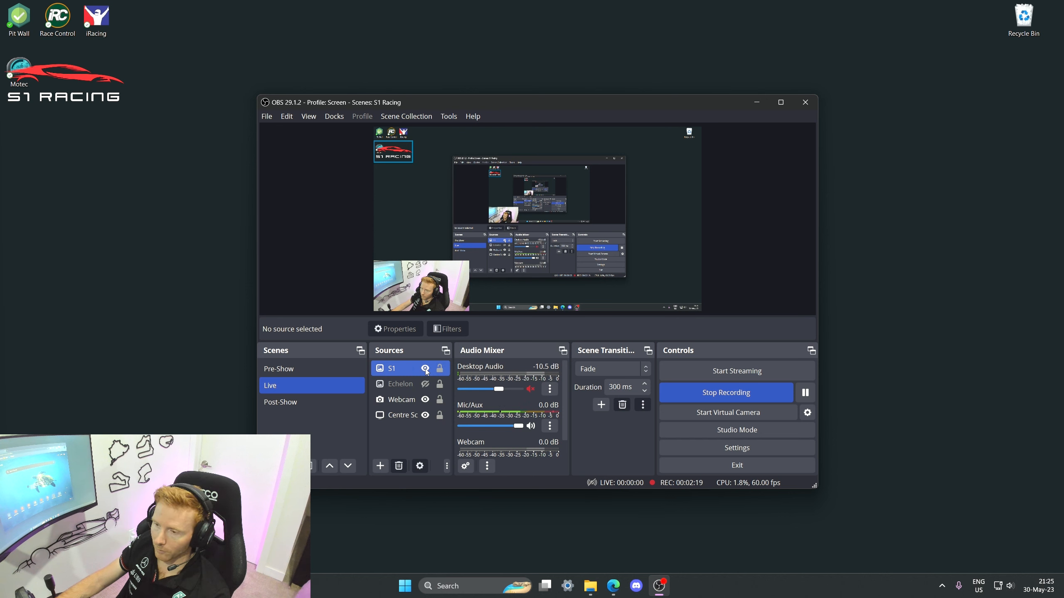
click(406, 369)
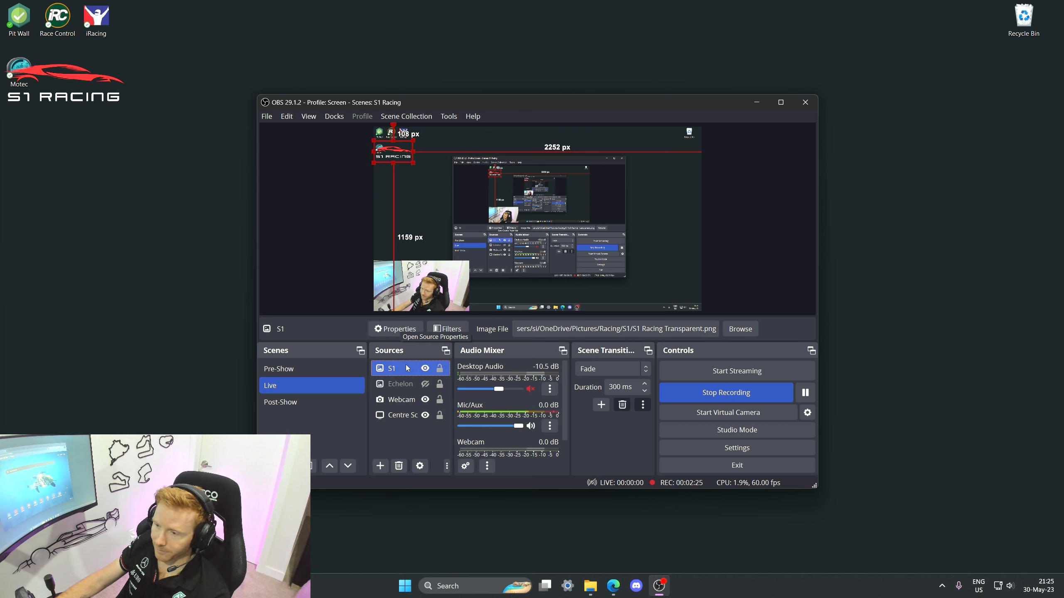
click(393, 329)
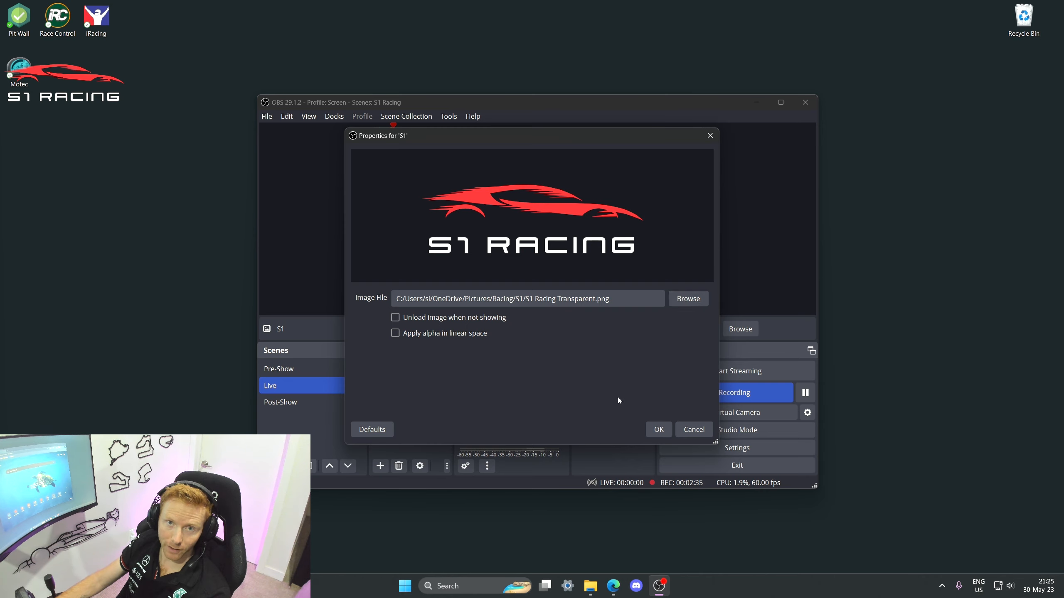
click(693, 430)
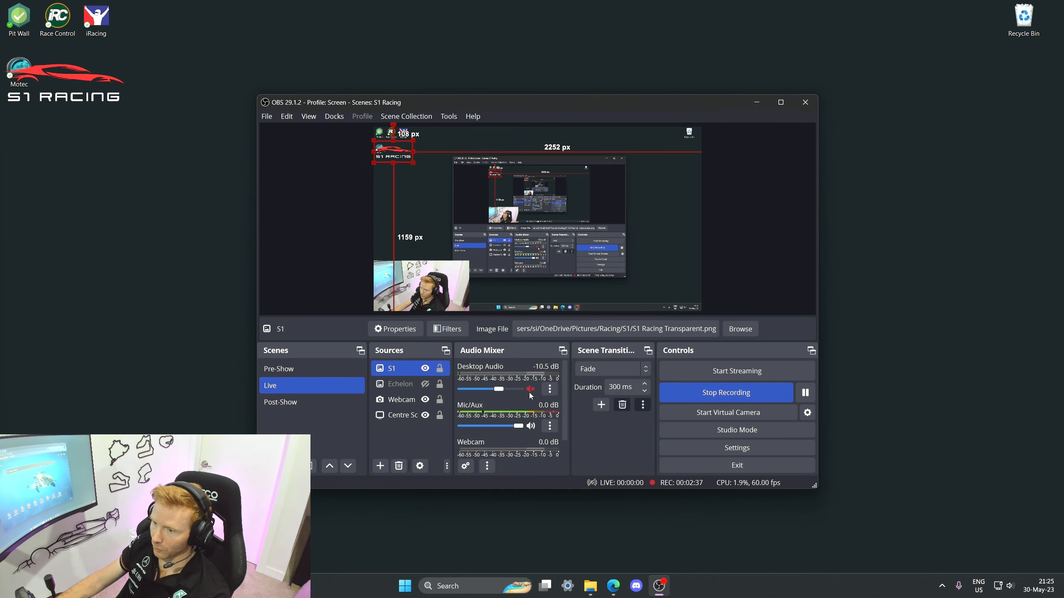
click(425, 368)
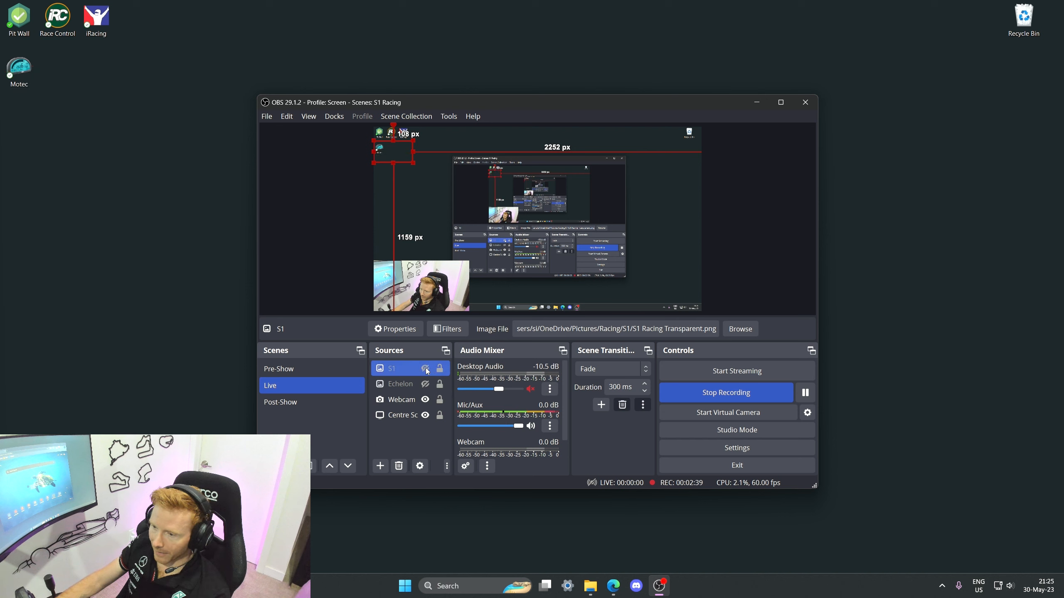
Step: Open the Webcam source's properties and examine its device settings
ctrl+click(397, 402)
click(393, 401)
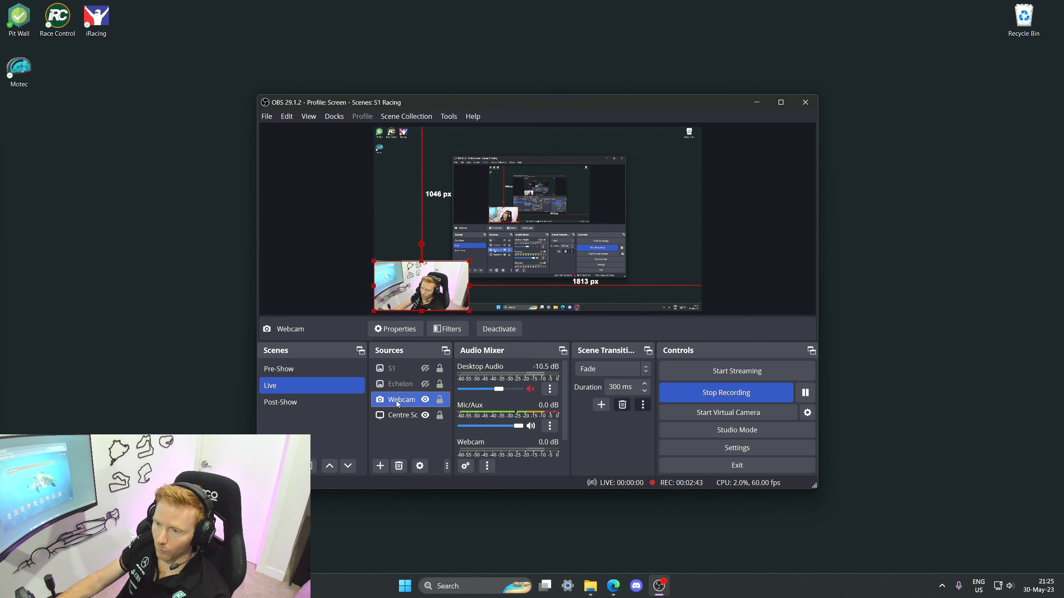
ctrl+click(413, 409)
click(413, 406)
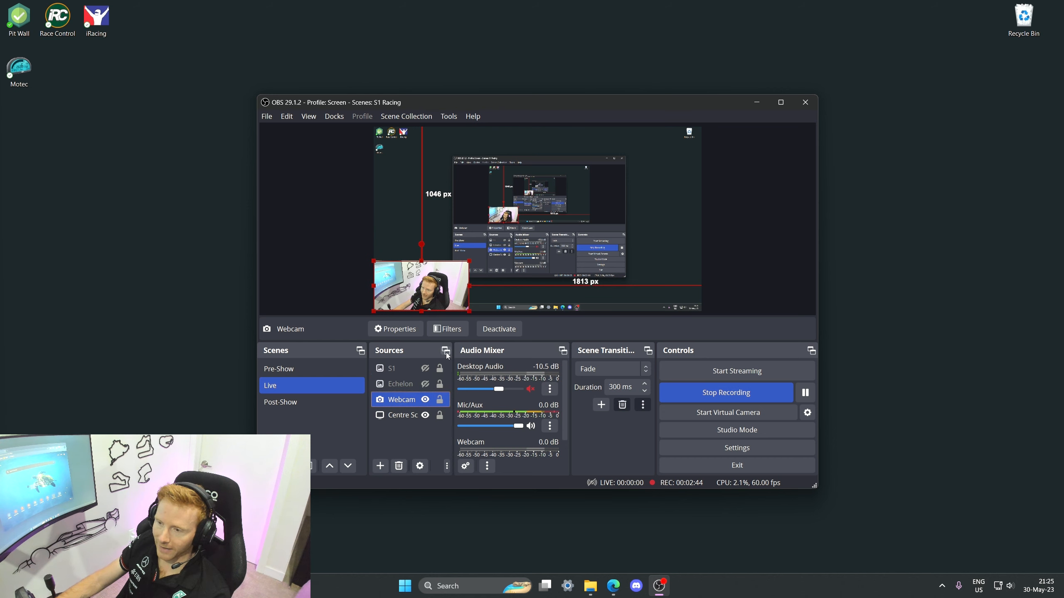
click(400, 335)
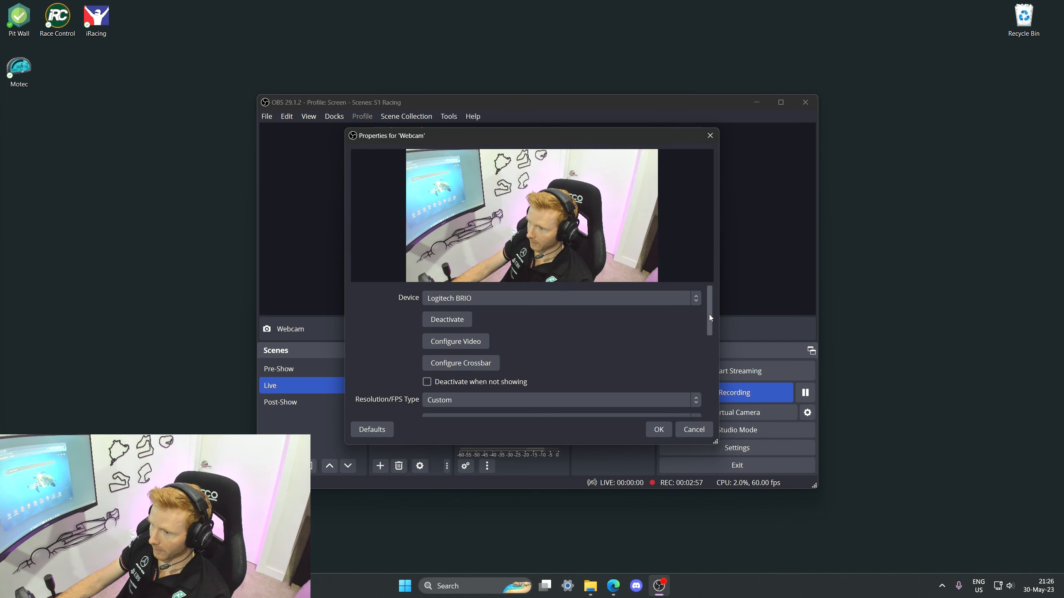
drag(709, 314, 703, 349)
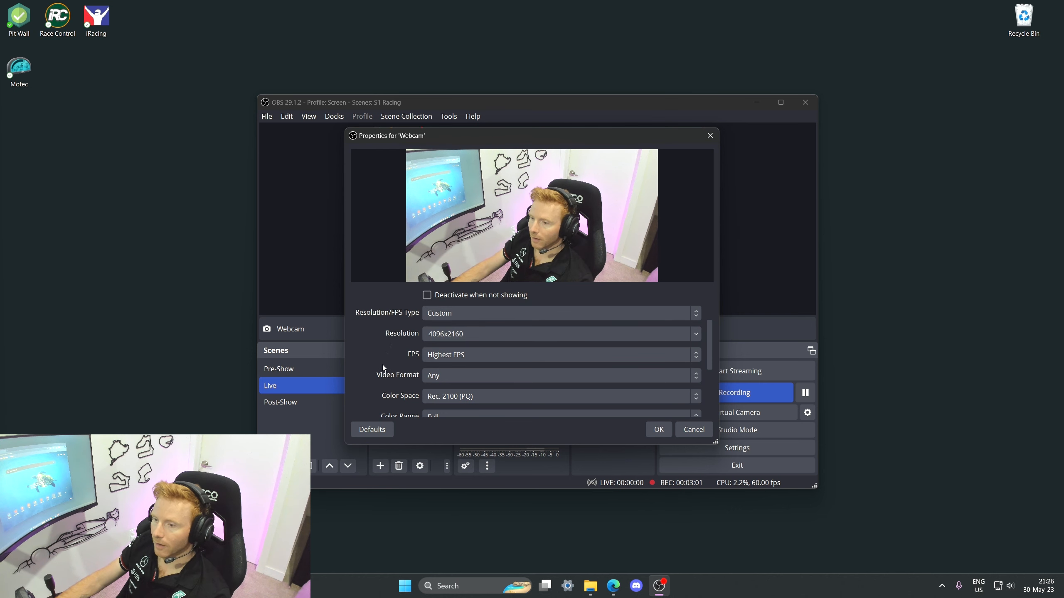
scroll(389, 356, down, 1)
scroll(387, 345, up, 1)
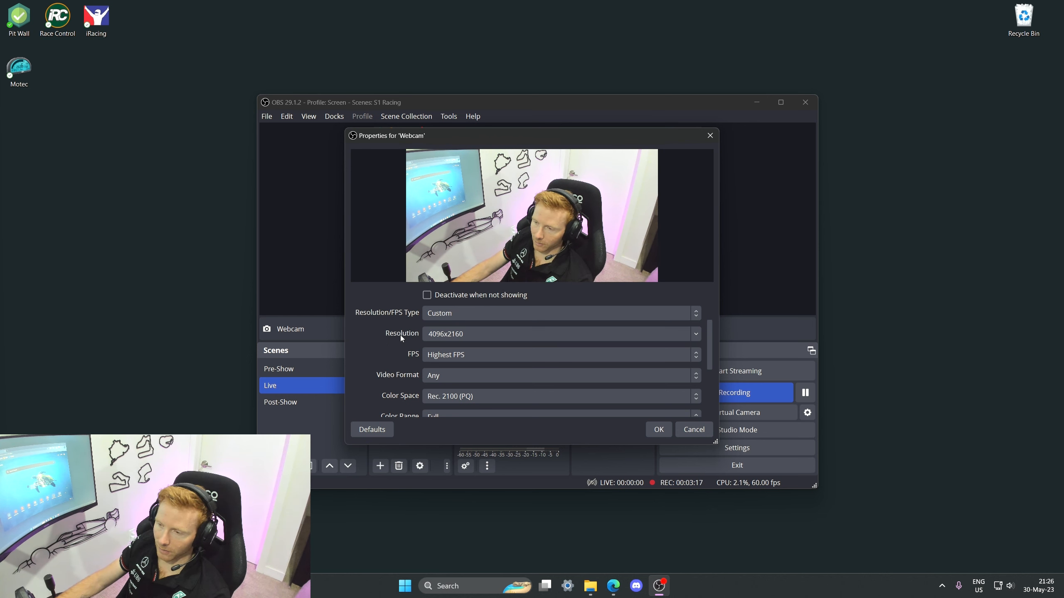
Step: Examine the webcam's resolution options and remaining settings, then close its properties without changes
click(695, 334)
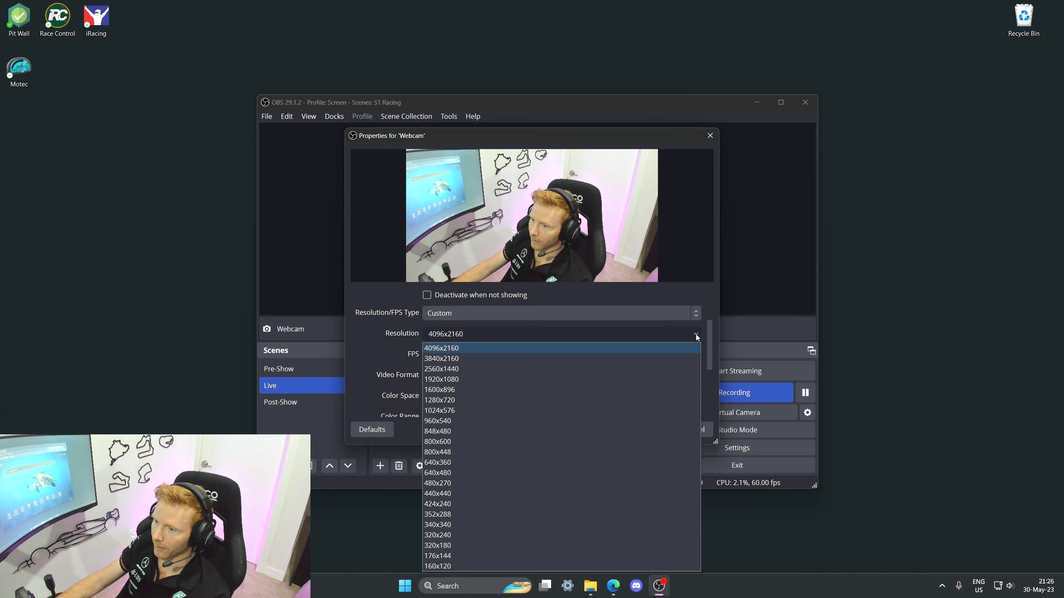
click(707, 336)
drag(711, 338, 708, 351)
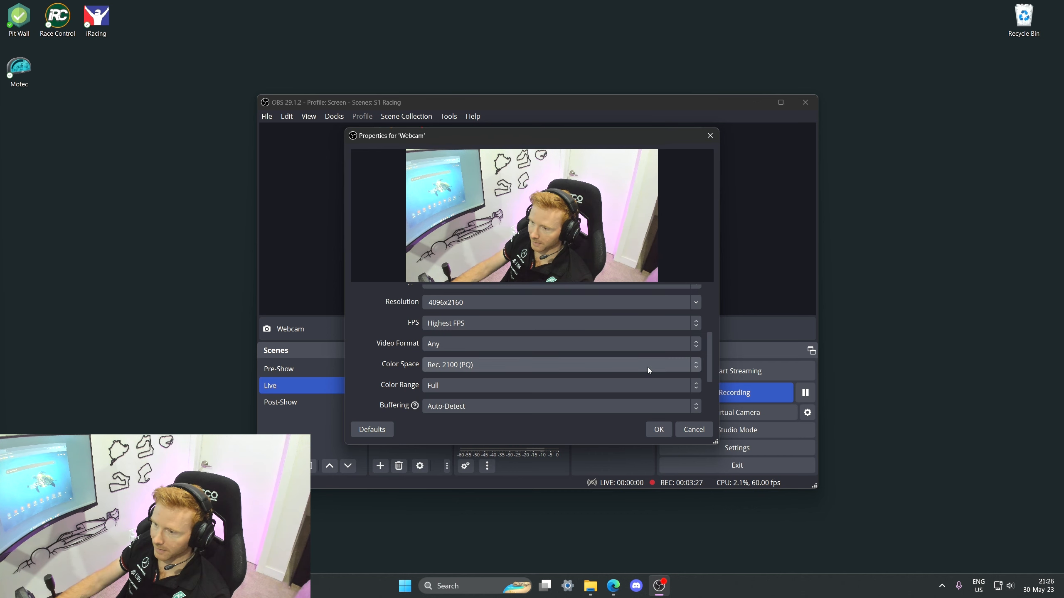
drag(711, 349, 711, 360)
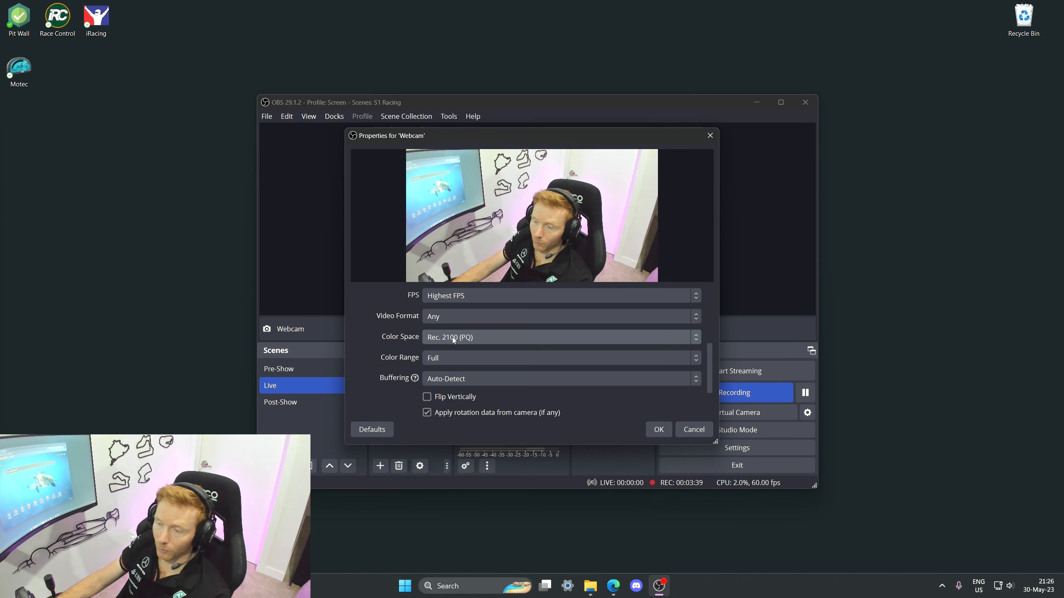
drag(710, 358, 702, 399)
click(691, 430)
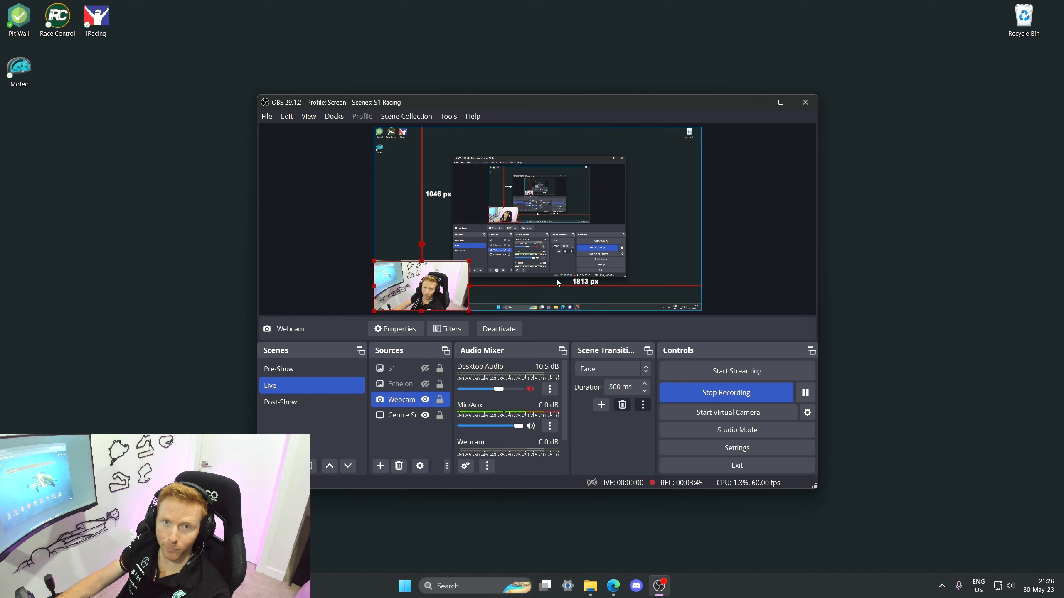
click(775, 268)
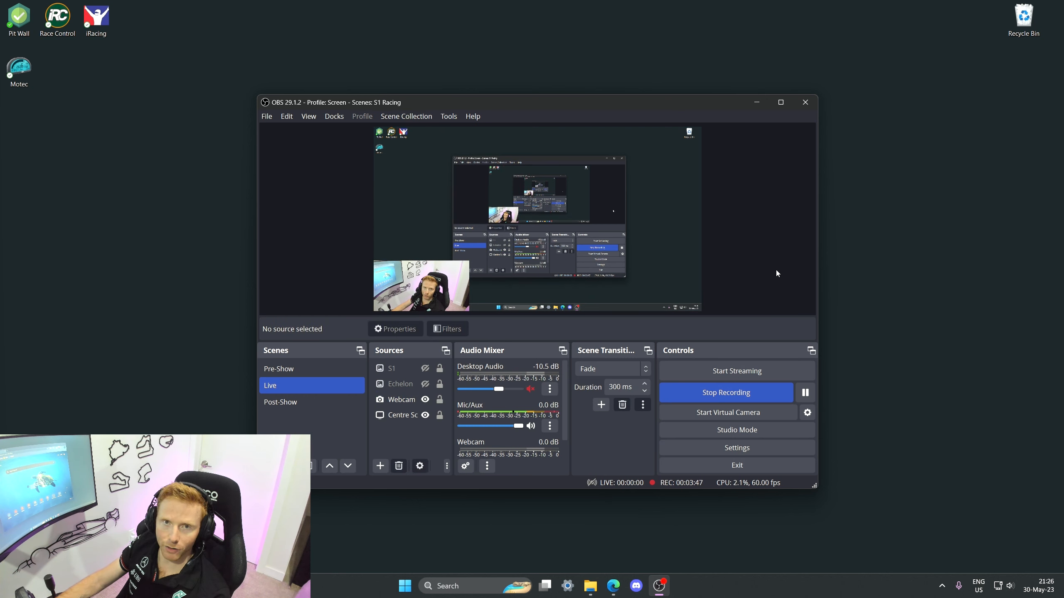
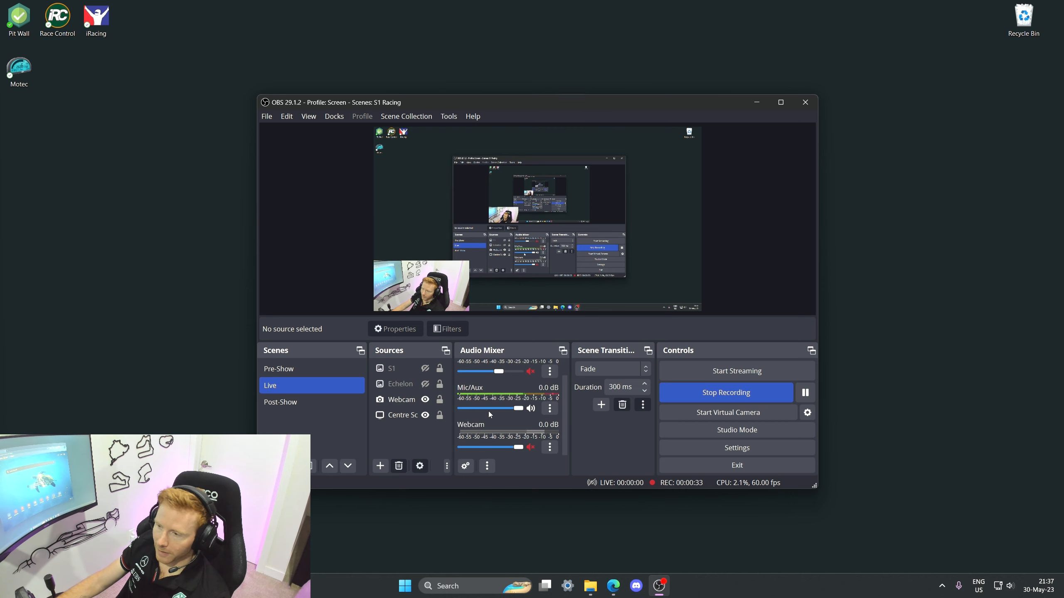
Step: Examine the audio mixer channels and the Centre Screen source in the Live scene
scroll(489, 411, up, 1)
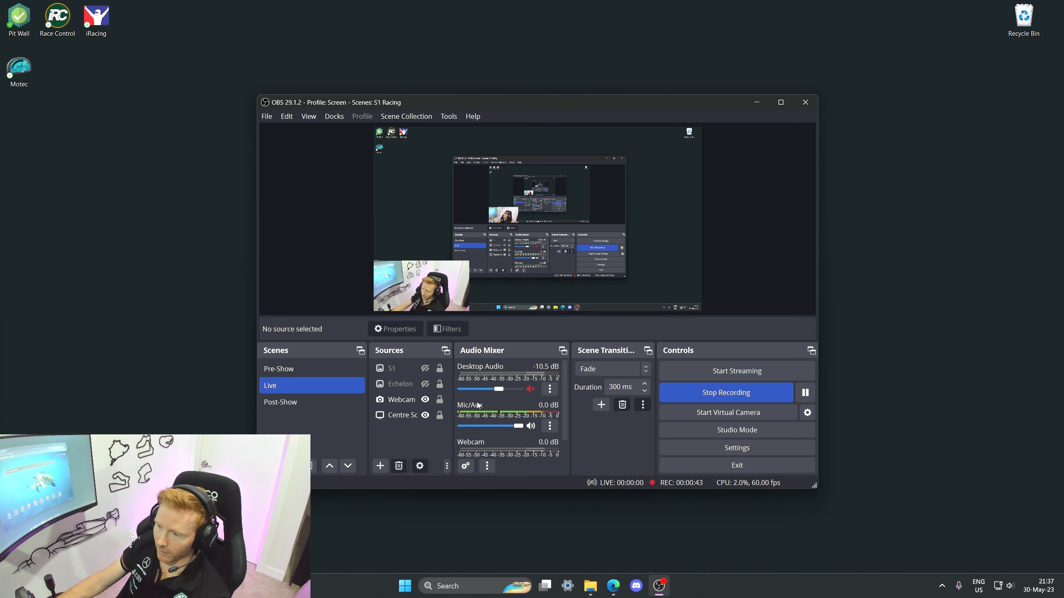
scroll(501, 402, down, 1)
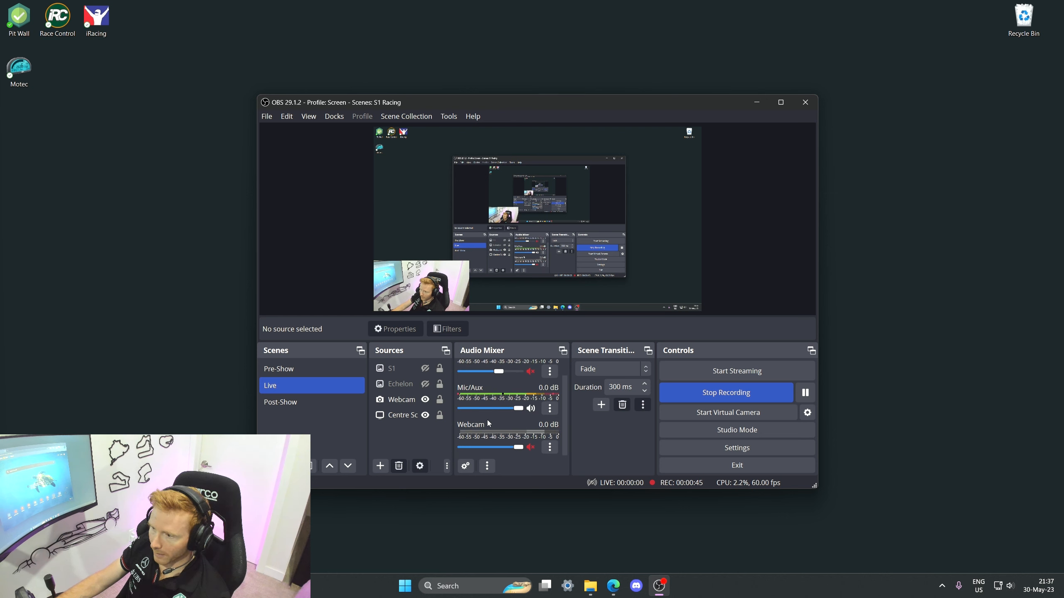
scroll(481, 400, up, 1)
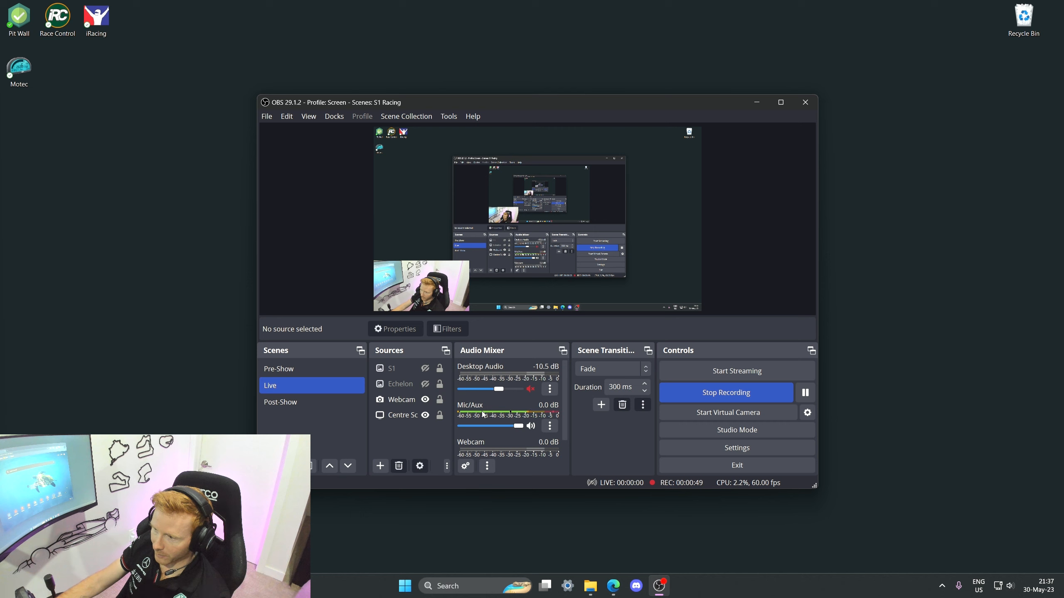
scroll(484, 413, down, 1)
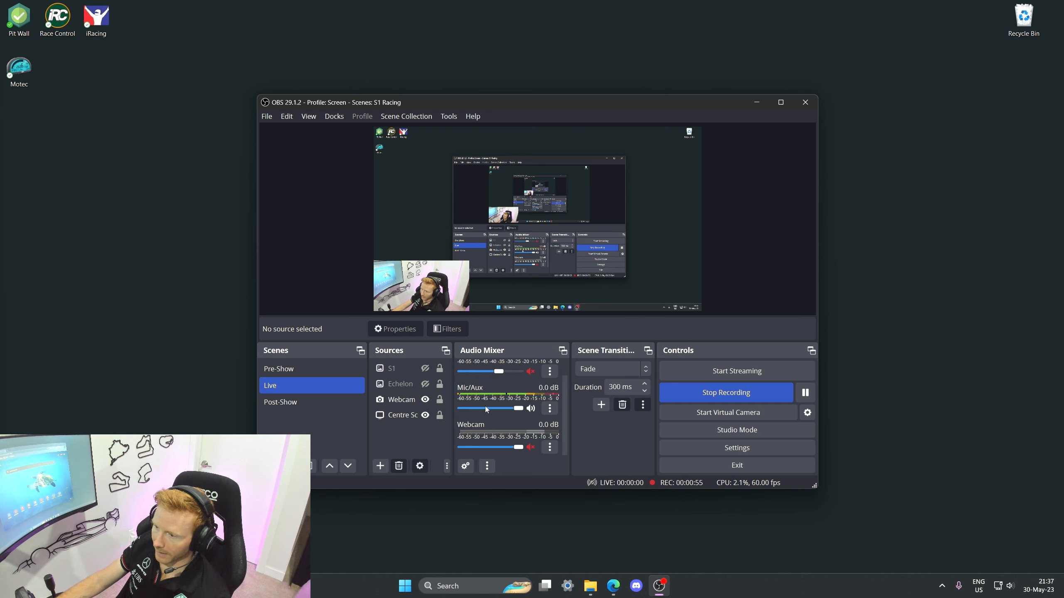
scroll(491, 426, up, 2)
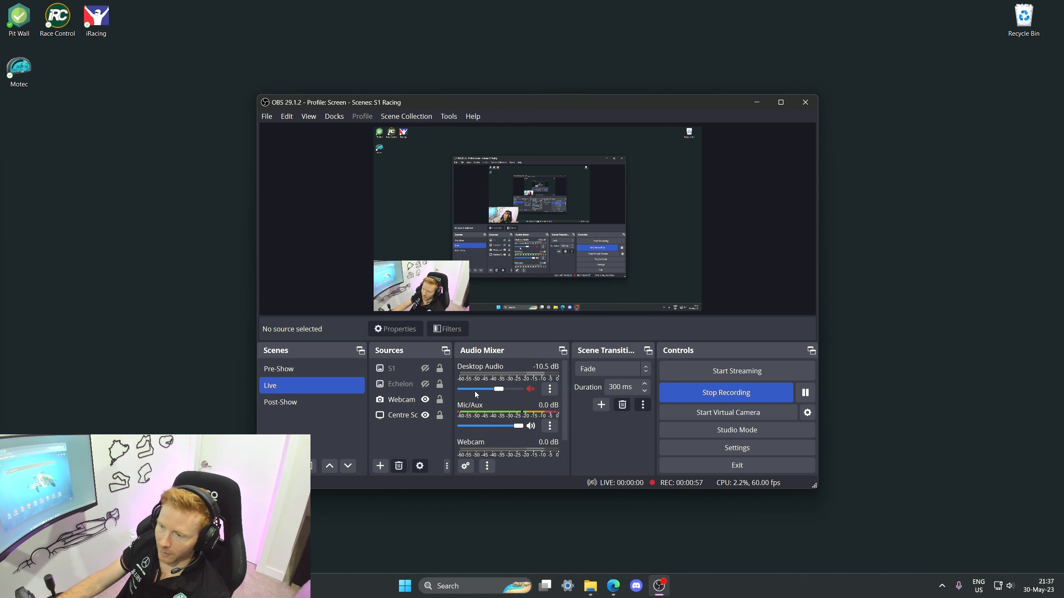
scroll(481, 416, down, 1)
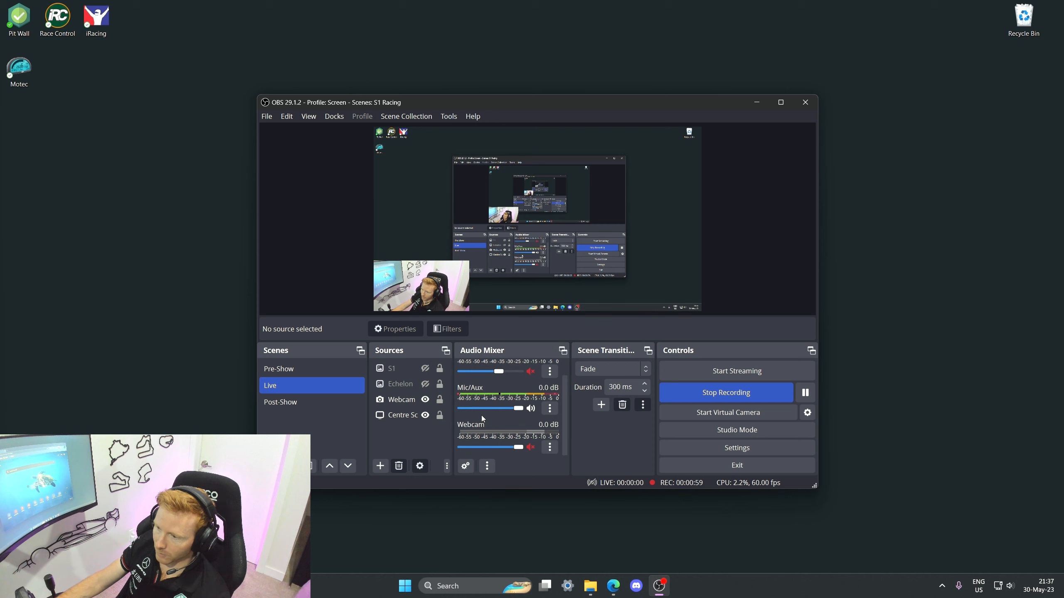
scroll(482, 415, up, 1)
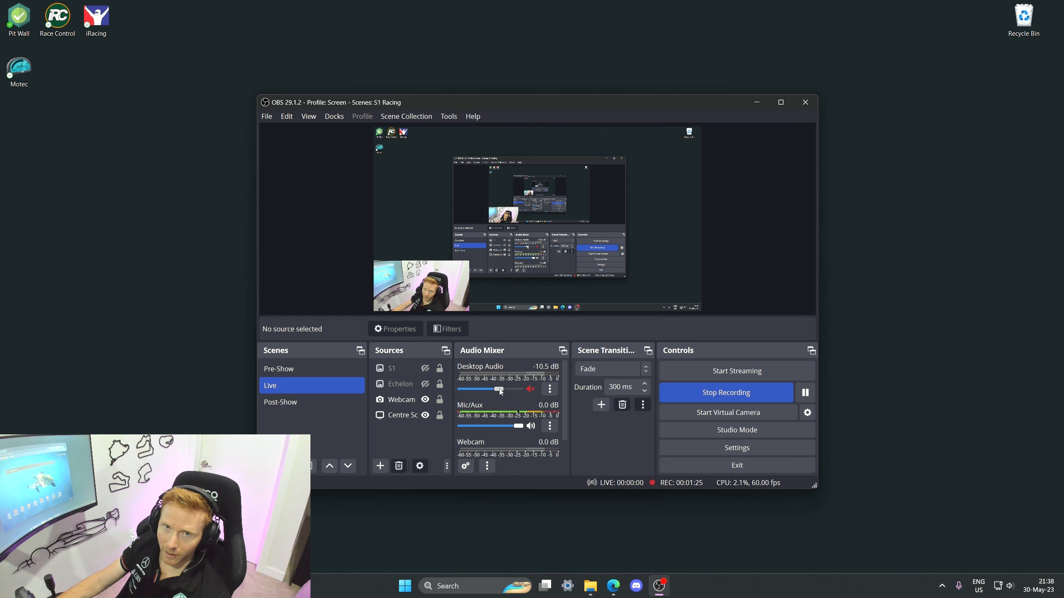
scroll(479, 411, down, 1)
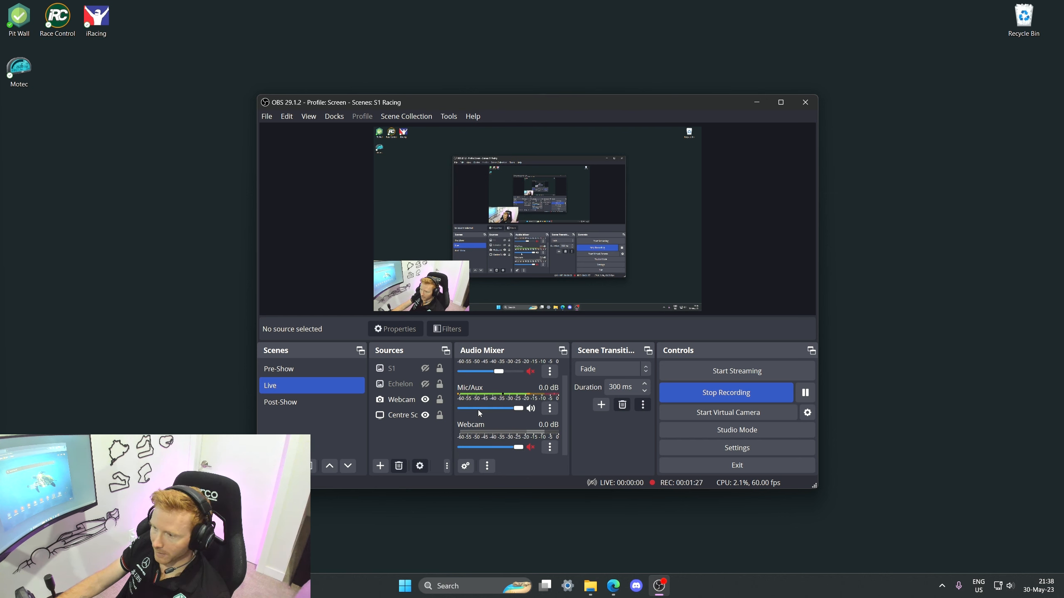
scroll(479, 411, up, 1)
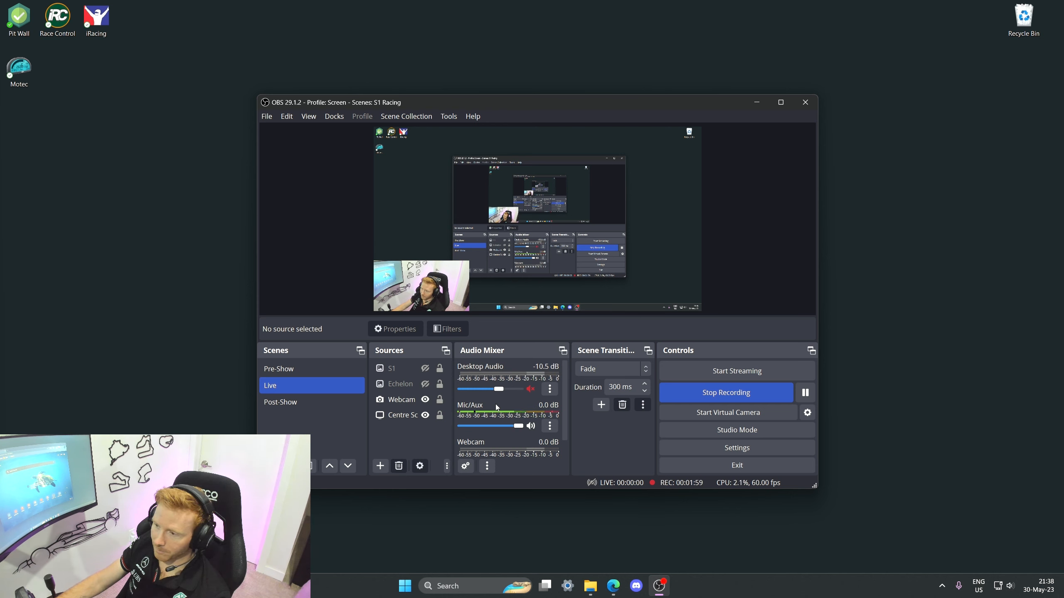
click(393, 416)
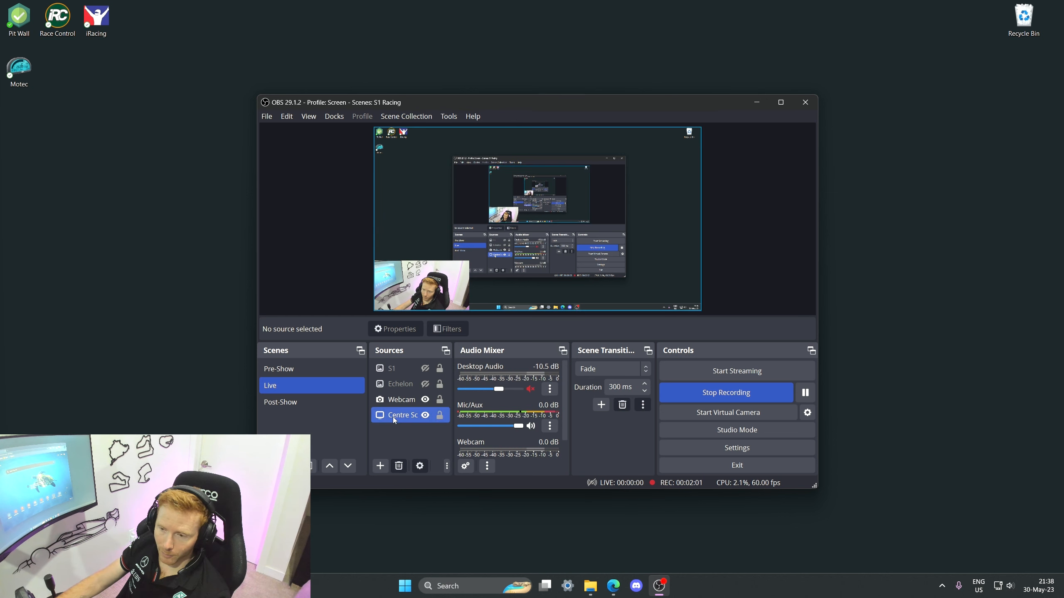
click(299, 370)
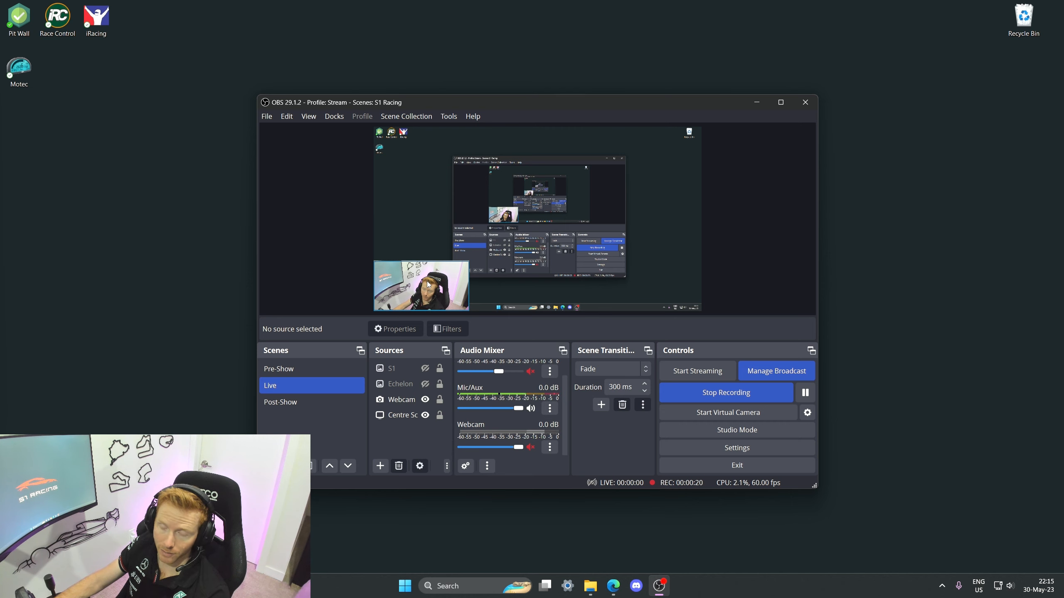
Step: Open broadcast management and start a new YouTube broadcast titled Test
click(763, 370)
click(359, 121)
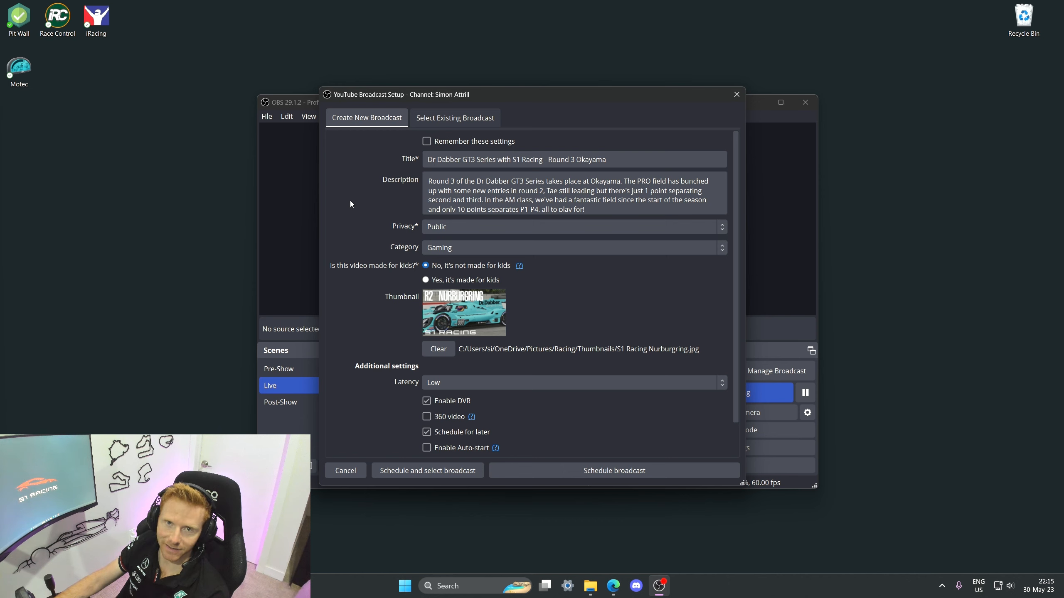
triple_click(506, 159)
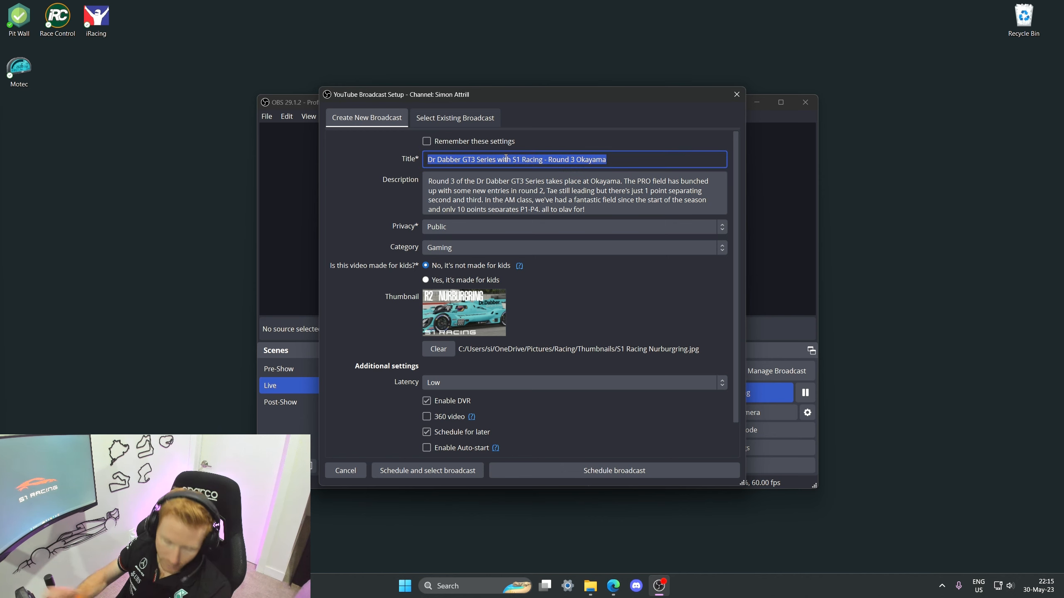
text(Test)
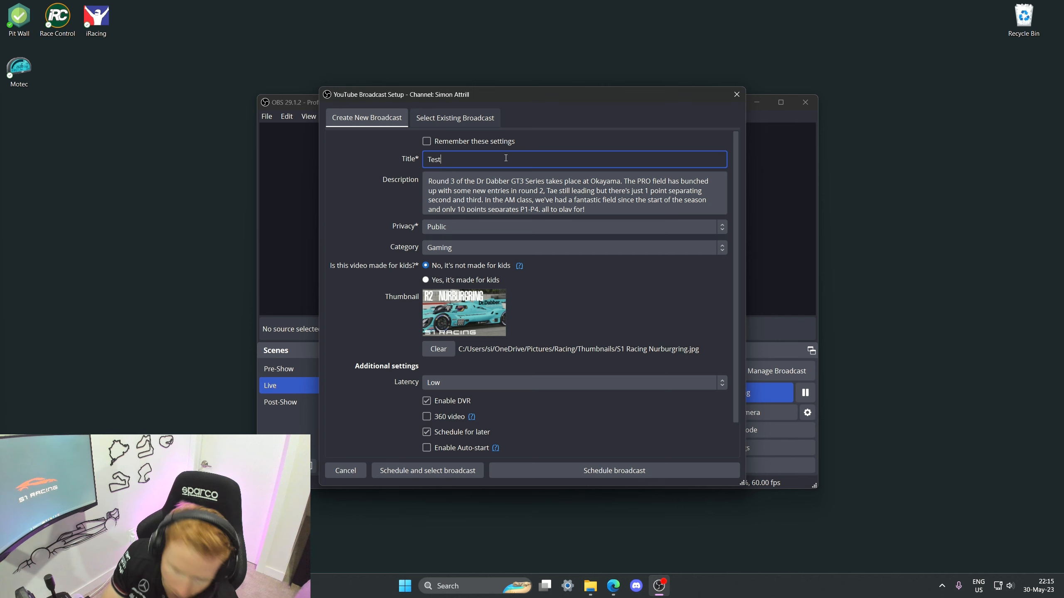
Step: Clear the broadcast description and set its privacy to Unlisted
click(478, 189)
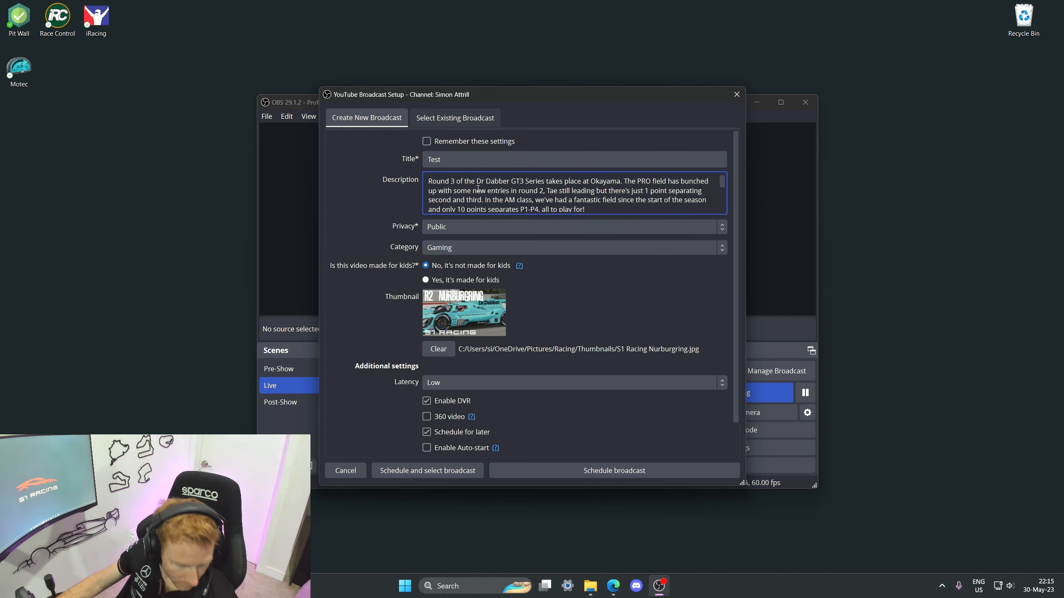
key(ctrl+a)
key(BackSpace)
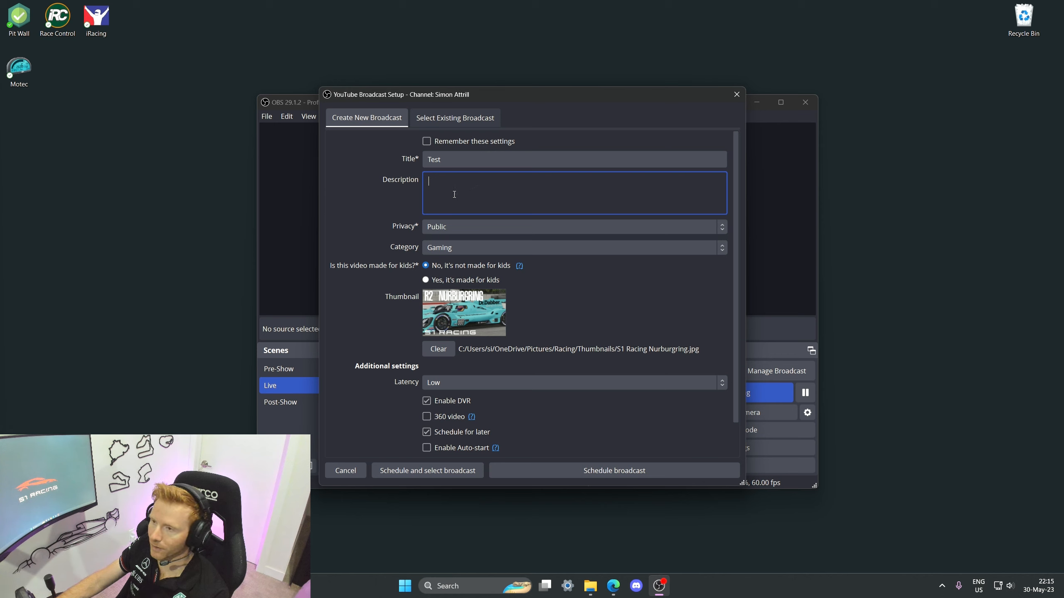
click(723, 230)
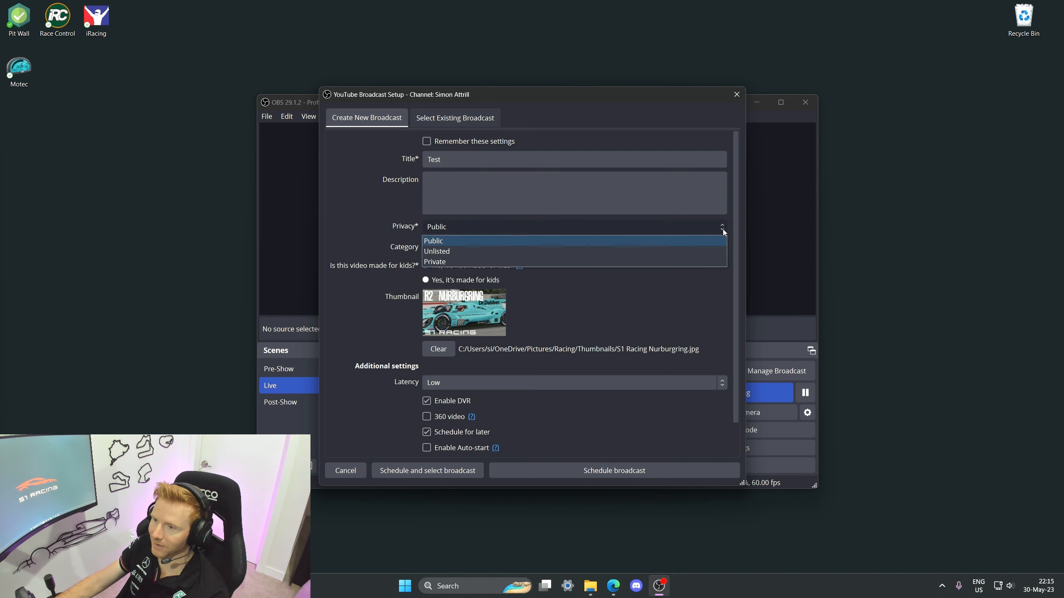
click(692, 249)
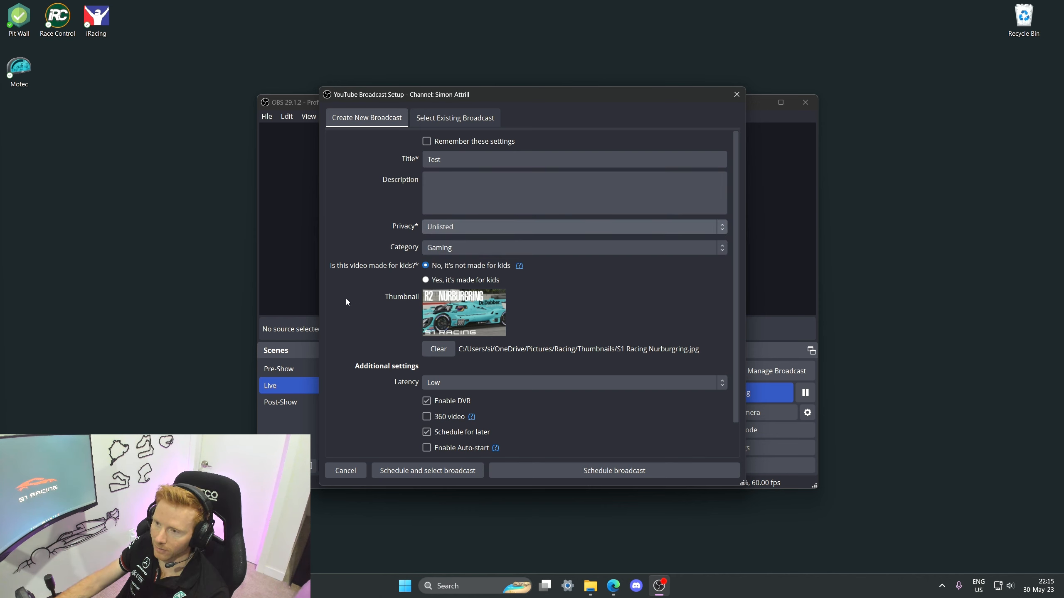
Step: Schedule the new broadcast and acknowledge the confirmation
scroll(345, 303, down, 1)
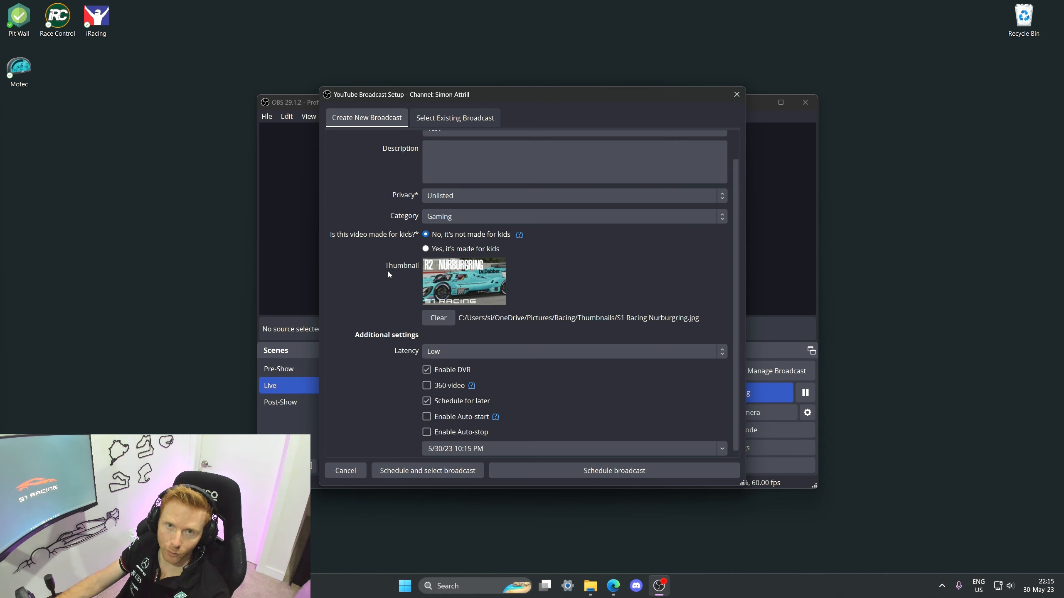
scroll(388, 275, down, 1)
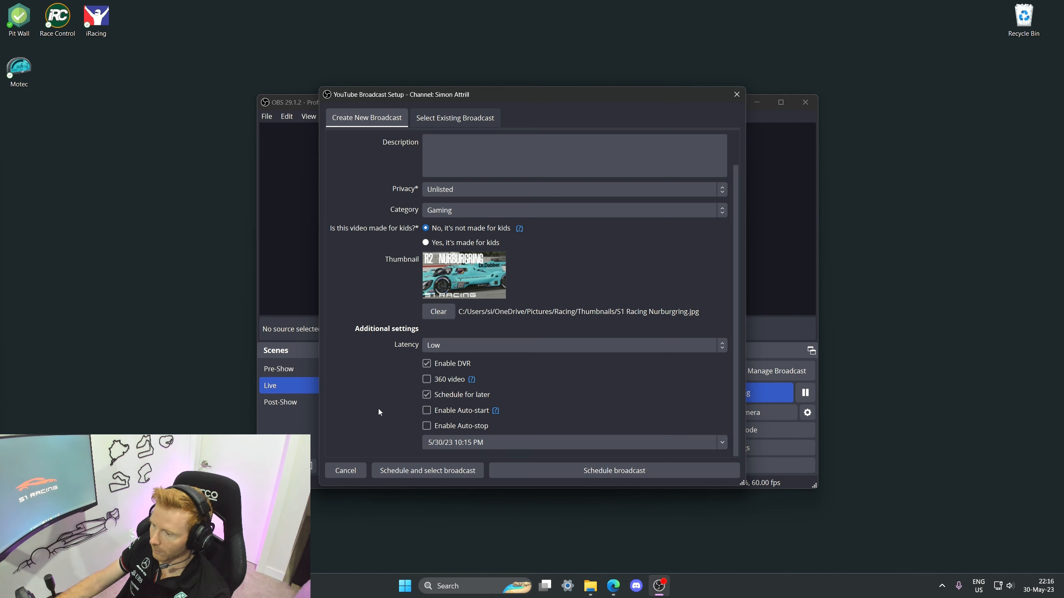
click(641, 476)
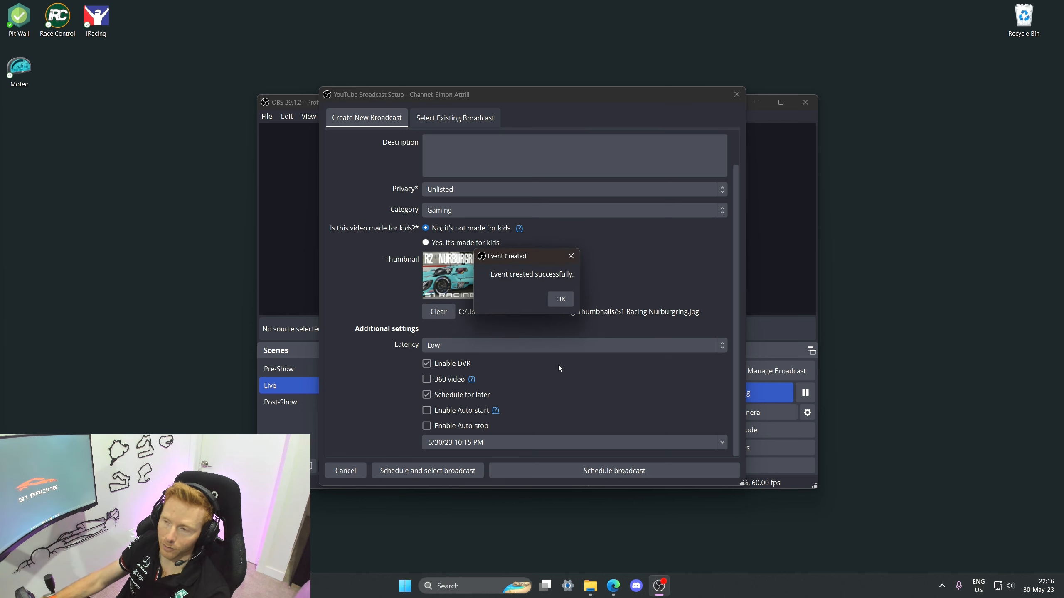
click(560, 300)
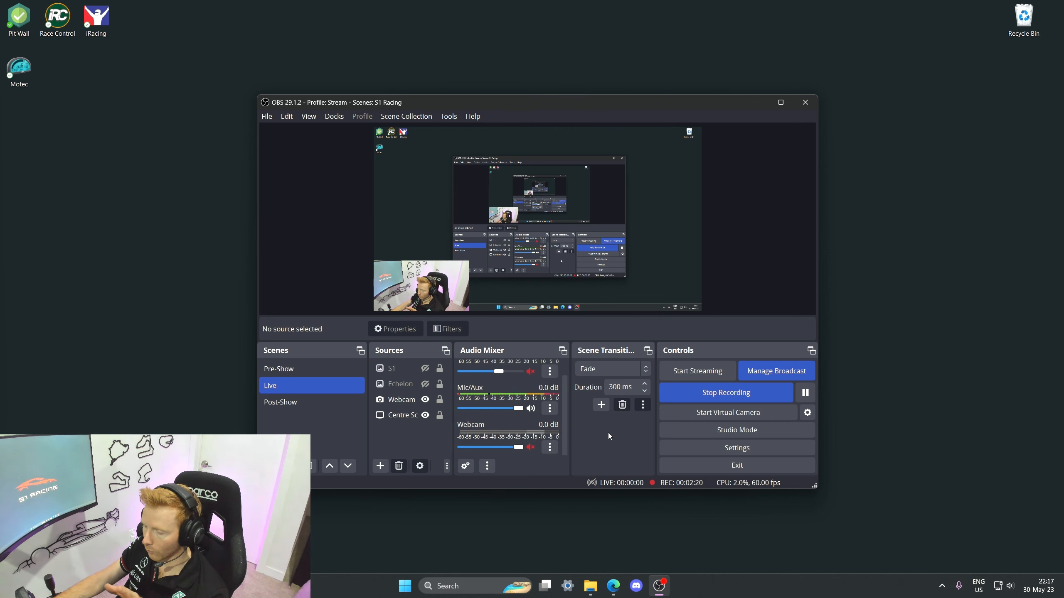
Step: Choose the existing Test broadcast and select it to start streaming
click(776, 373)
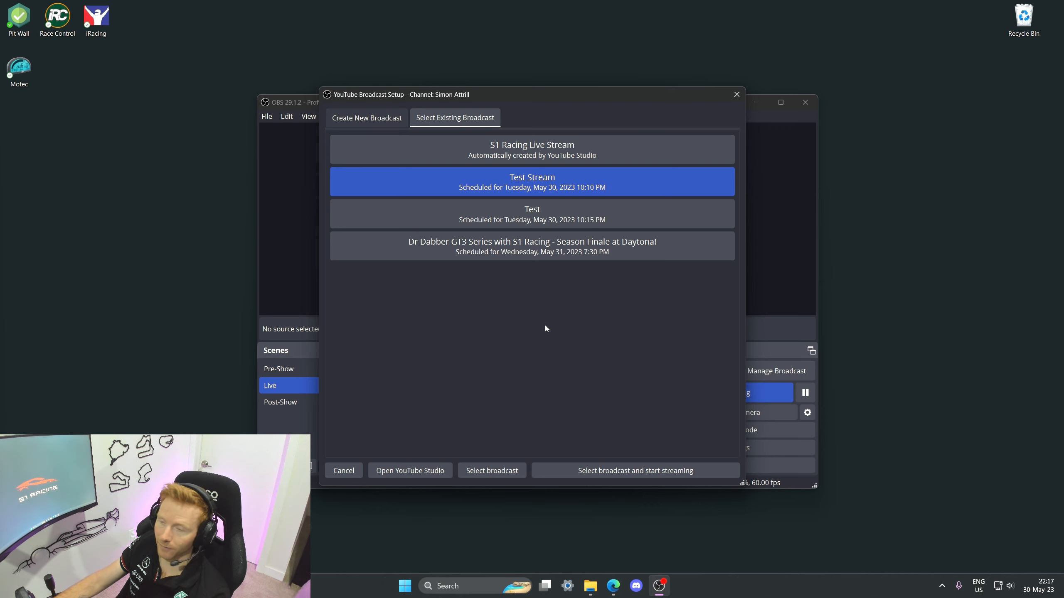
click(538, 207)
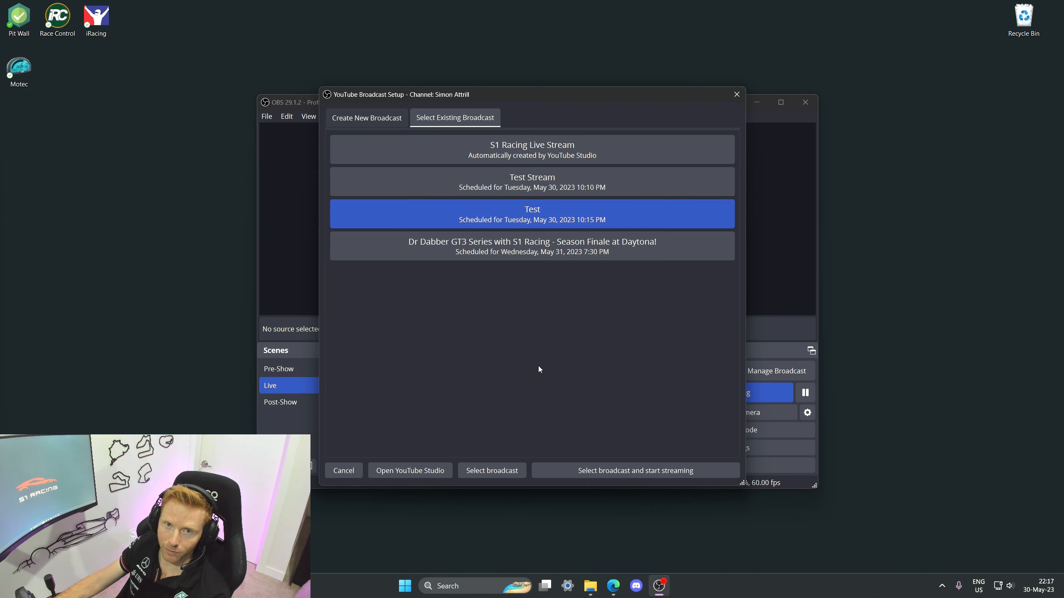
click(606, 471)
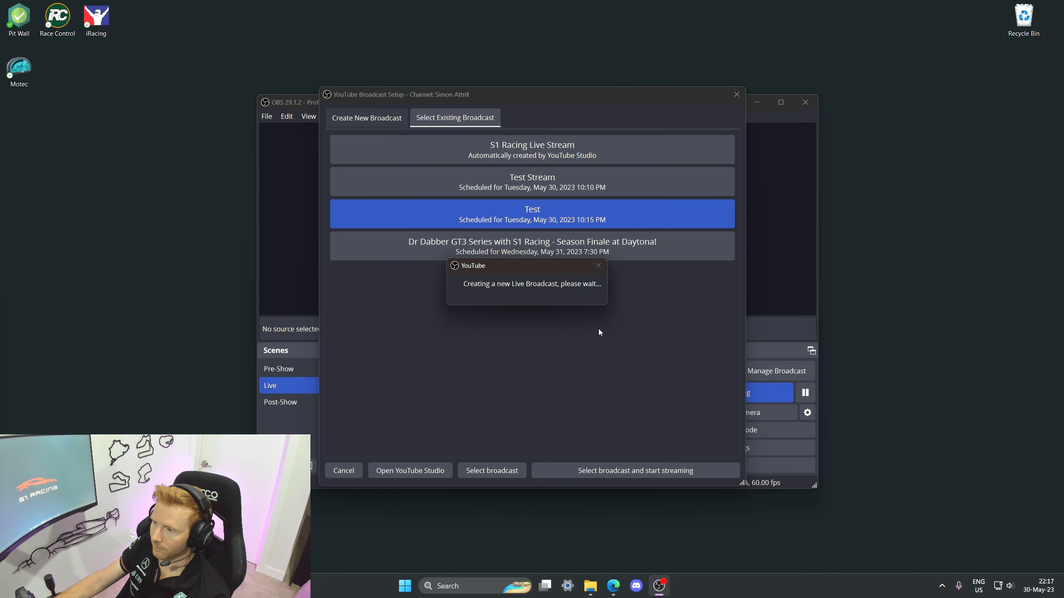
click(640, 315)
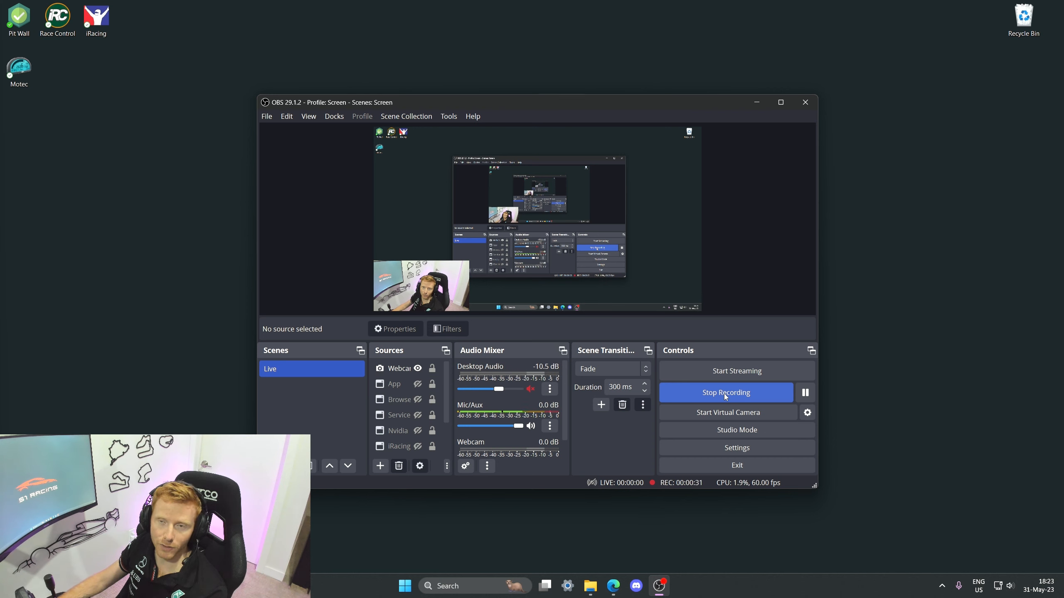
Step: Open the Hotkeys settings and examine the available hotkeys, including those for the Live scene
click(268, 118)
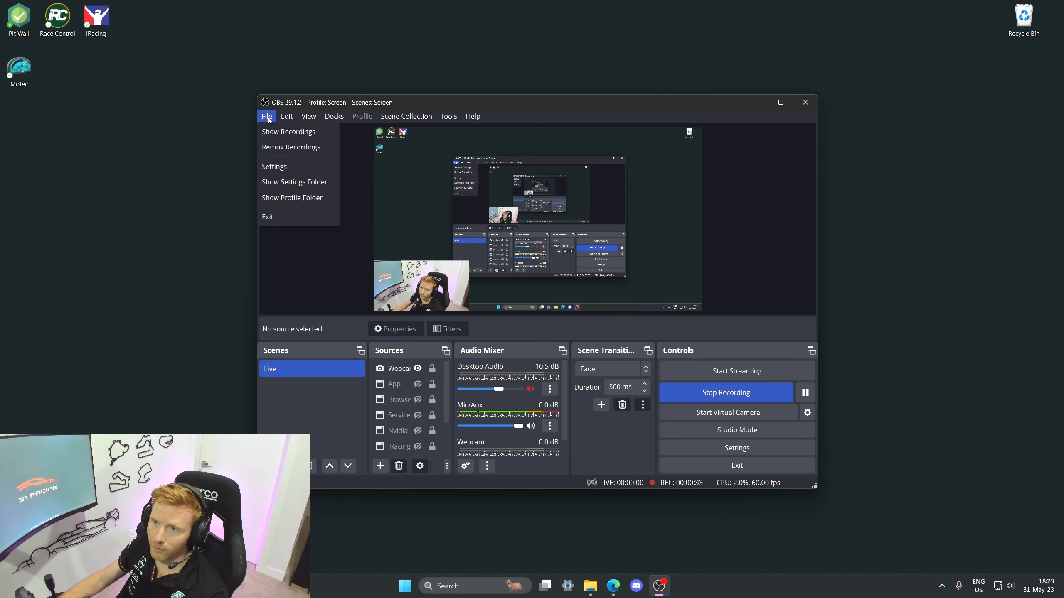
click(270, 165)
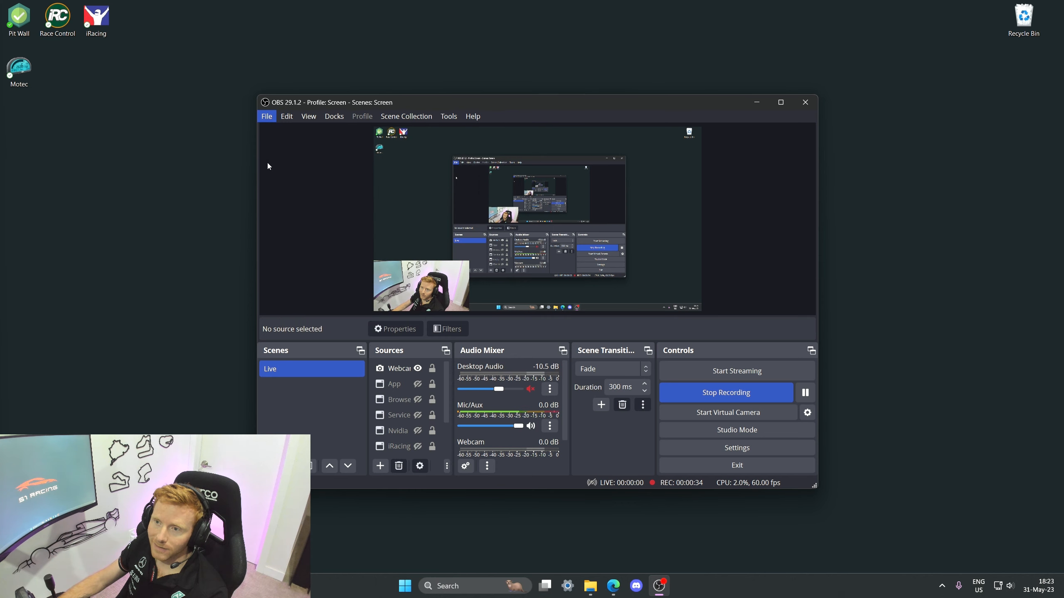
click(318, 215)
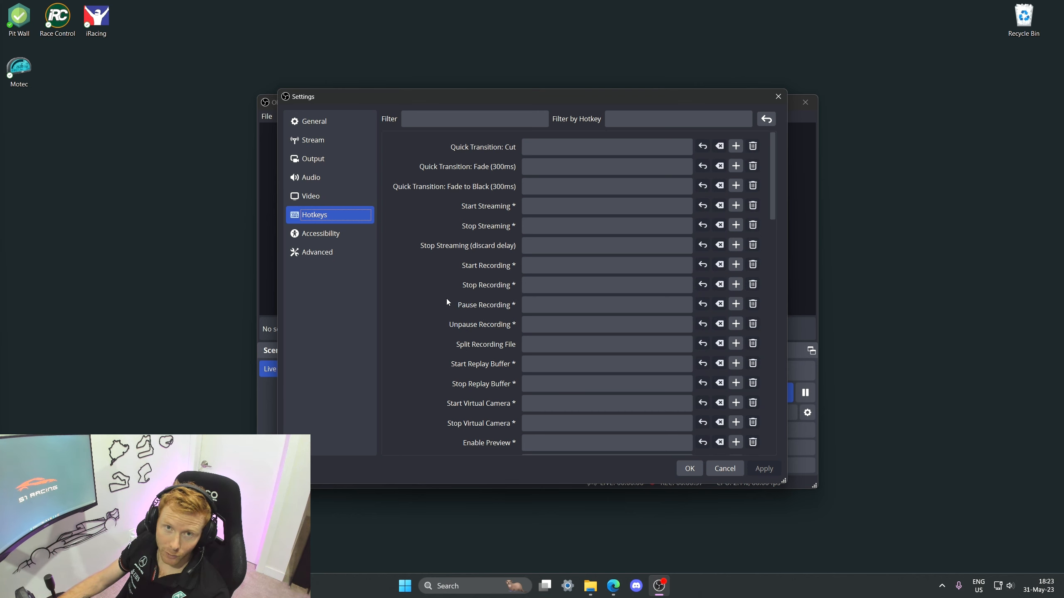
scroll(446, 298, down, 4)
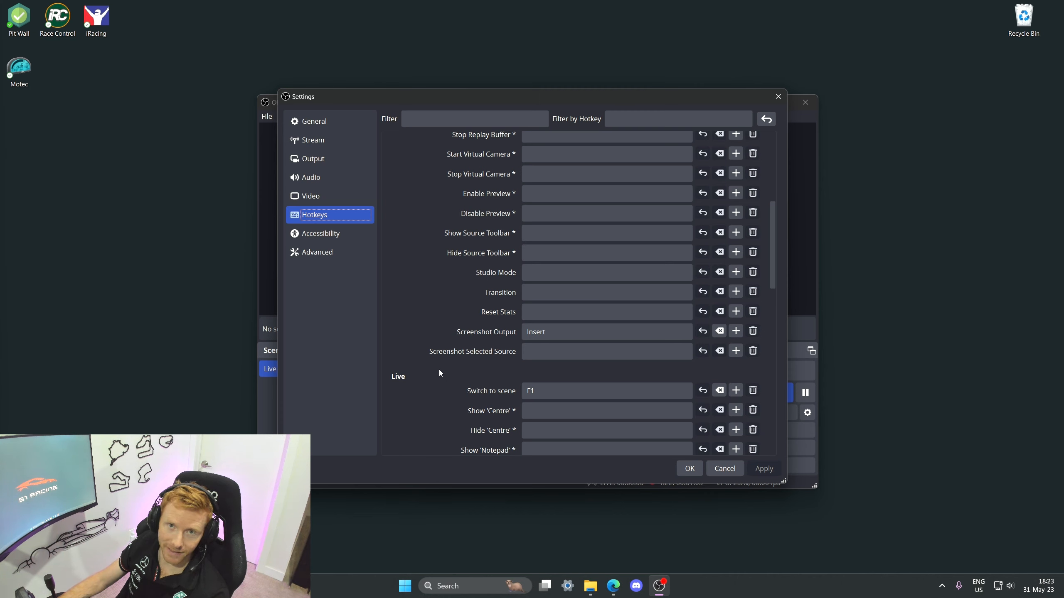
scroll(438, 369, up, 4)
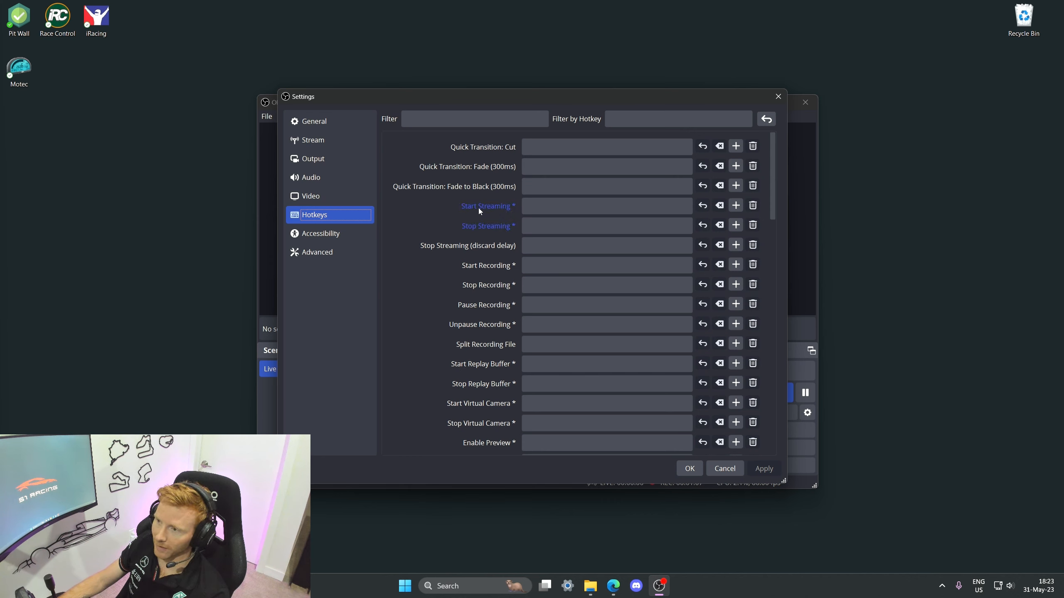
mouse_move(478, 208)
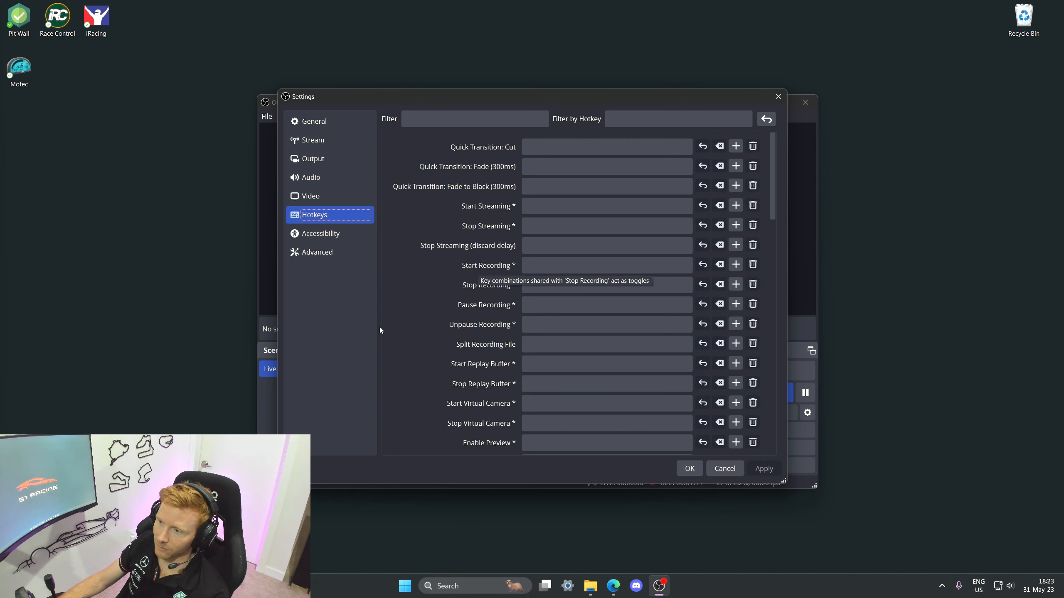
scroll(413, 322, down, 2)
scroll(414, 325, down, 2)
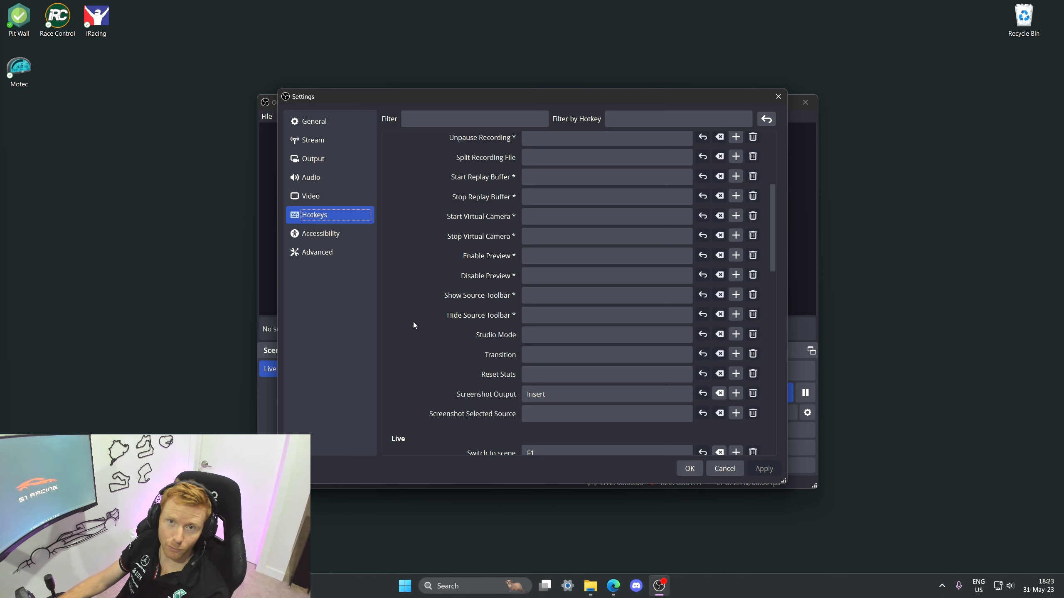
scroll(433, 309, down, 4)
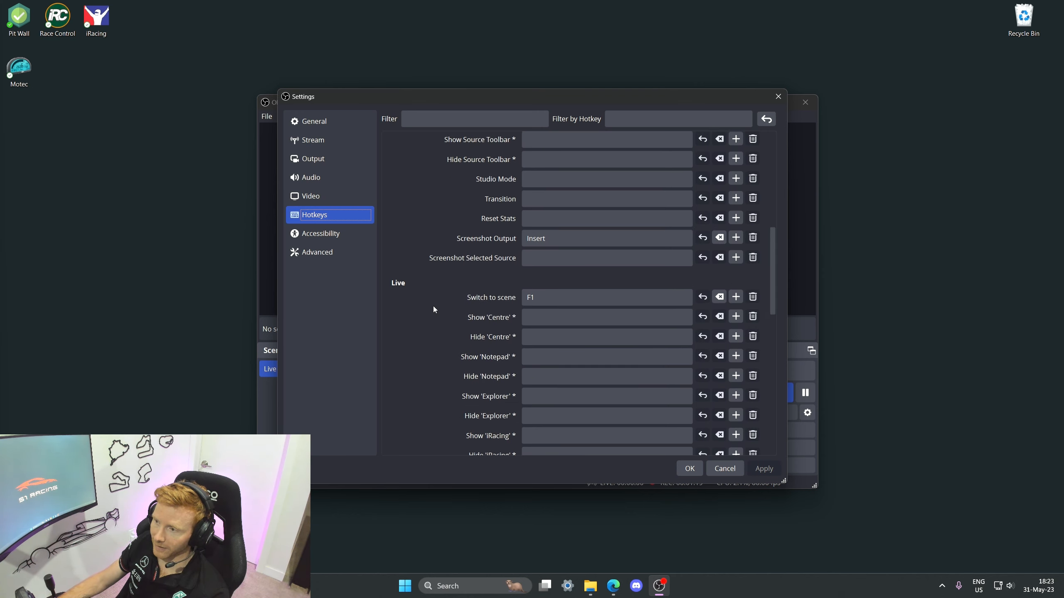
scroll(433, 309, down, 1)
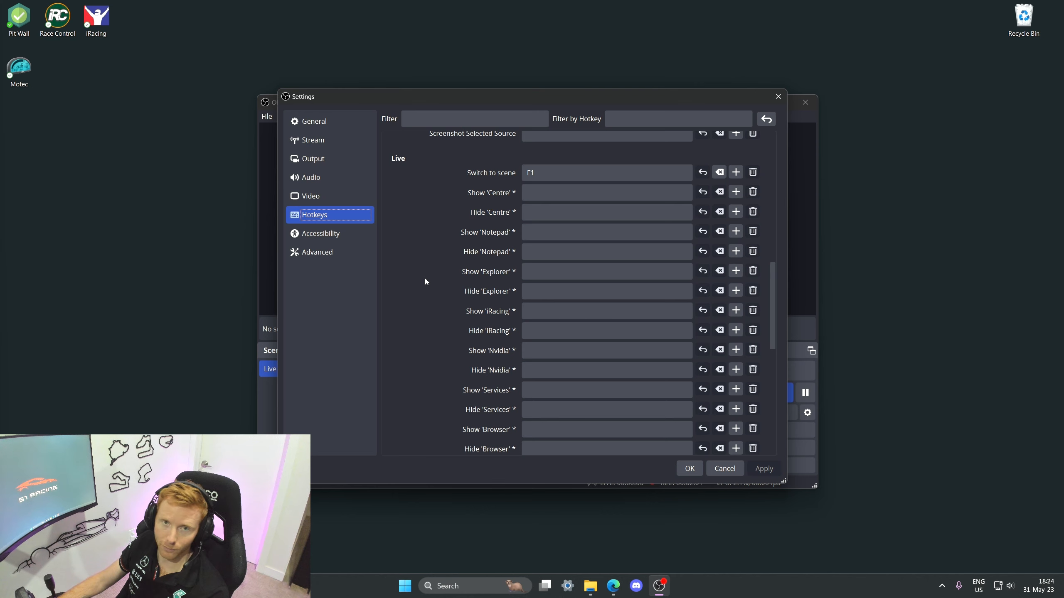
Step: Scroll through the remaining hotkeys for the Live scene sources and Desktop Audio
scroll(424, 277, down, 5)
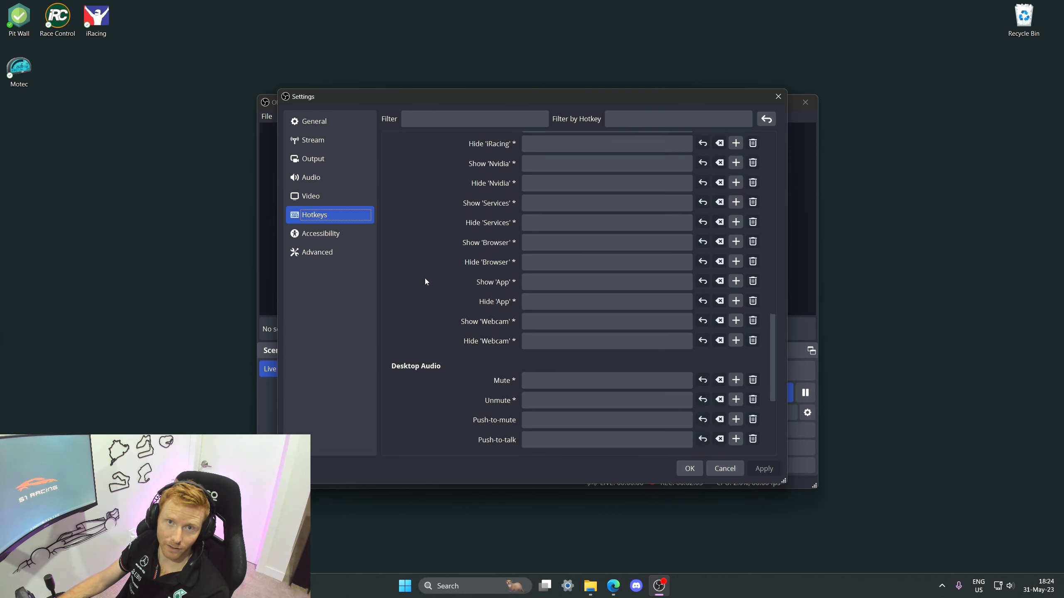
scroll(426, 281, down, 5)
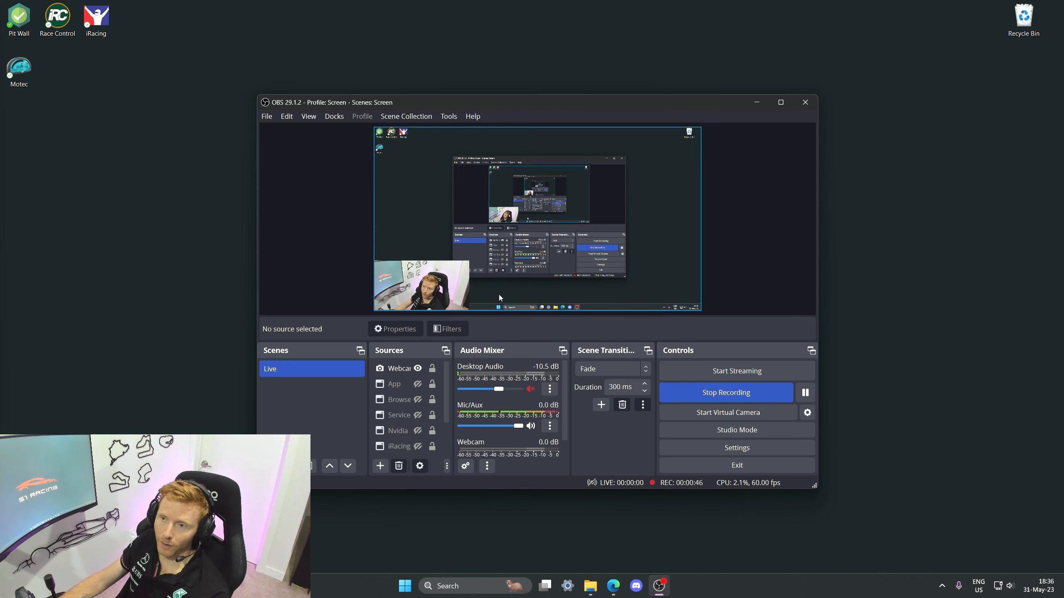
Step: Open the Remux Recordings tool, browse the recording files in the Captures folder, and close it without remuxing
click(267, 116)
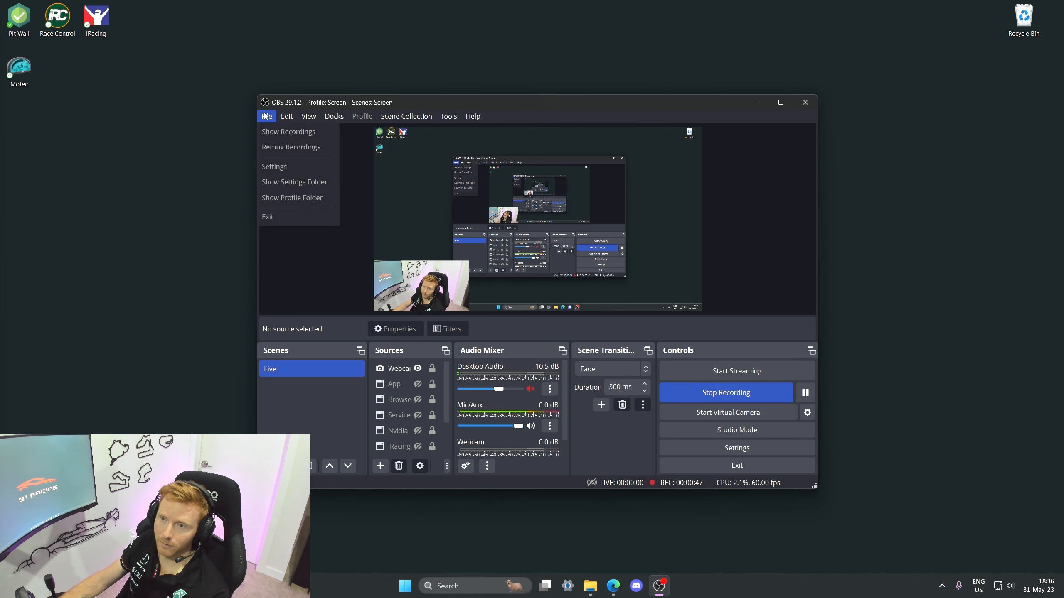
click(286, 149)
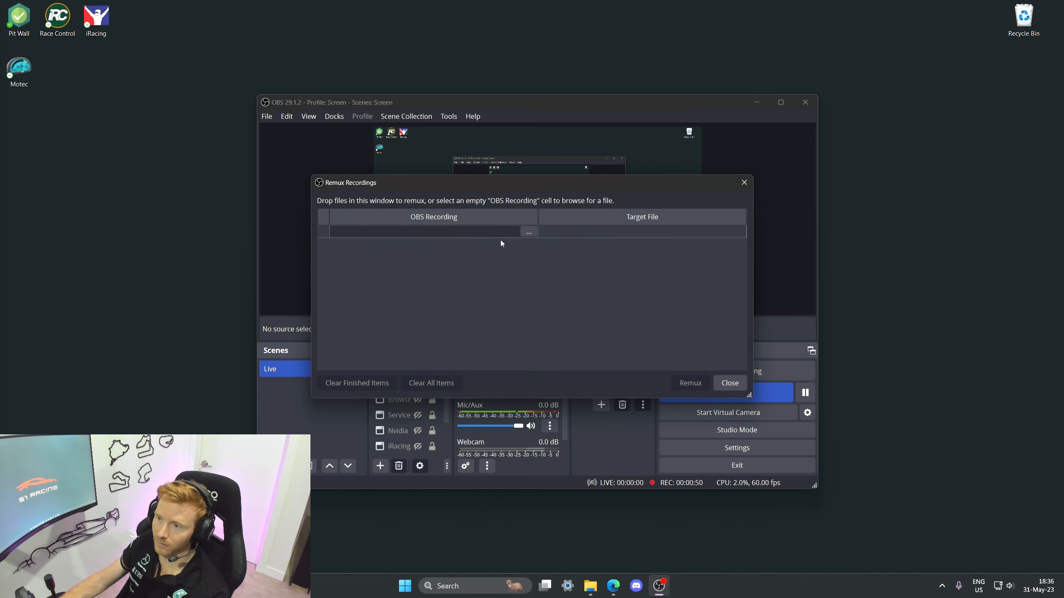
click(529, 232)
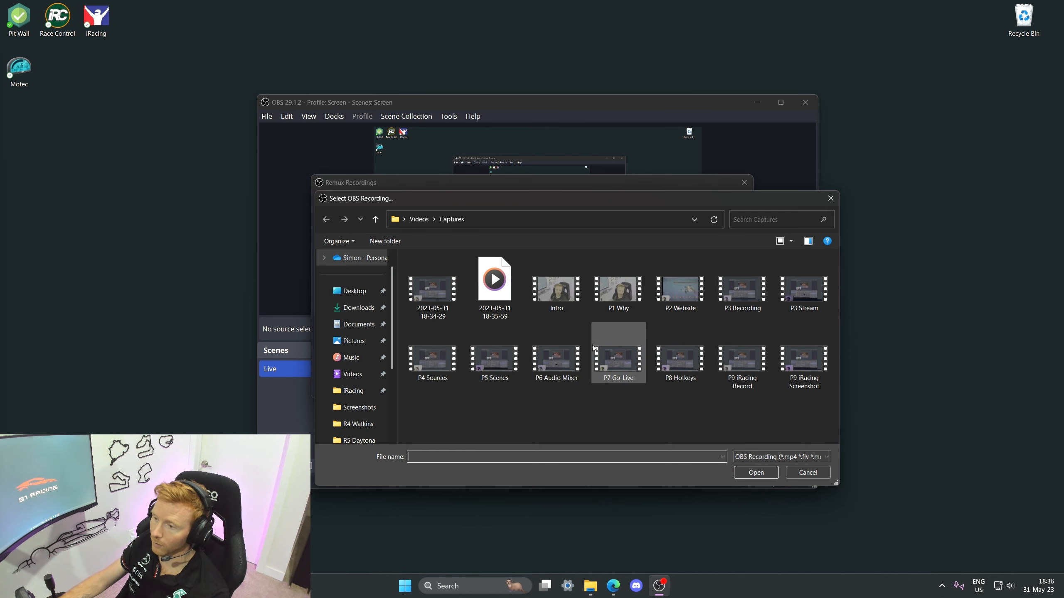
click(807, 472)
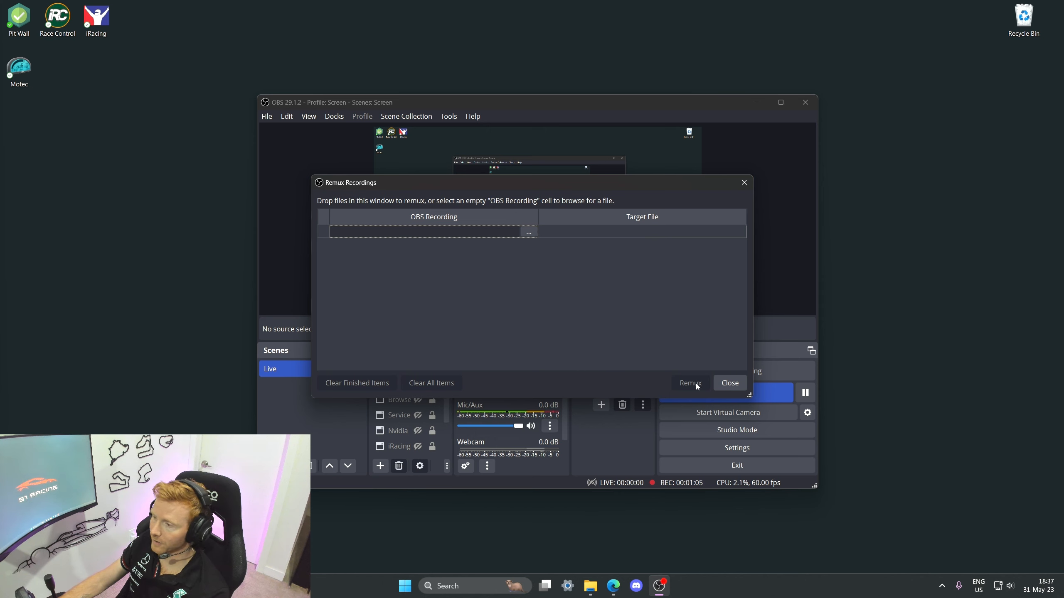
click(731, 384)
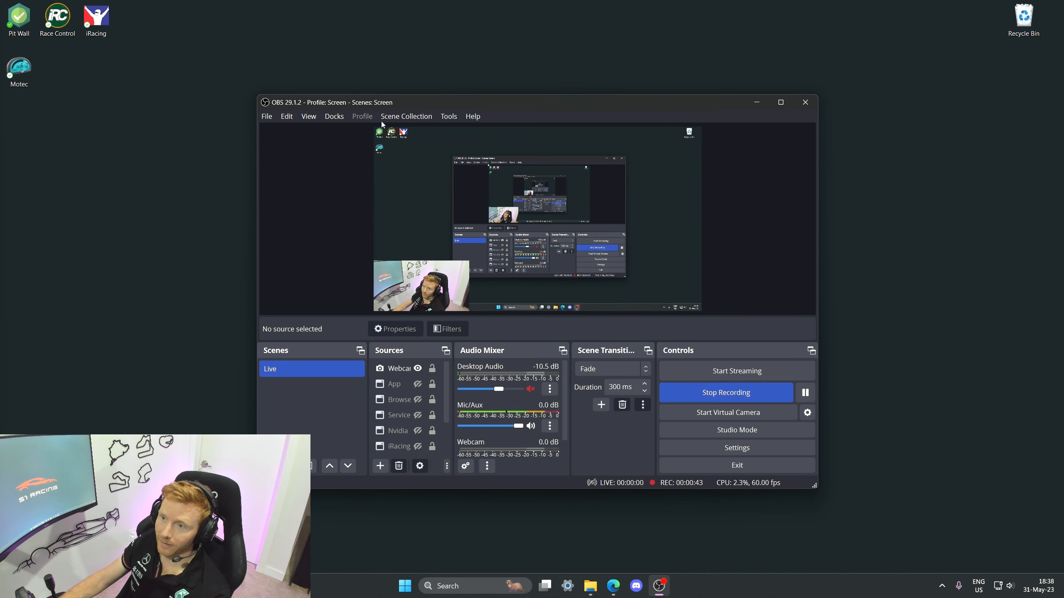
Step: Open the export dialog for the Screen scene collection and cancel it without saving
click(418, 119)
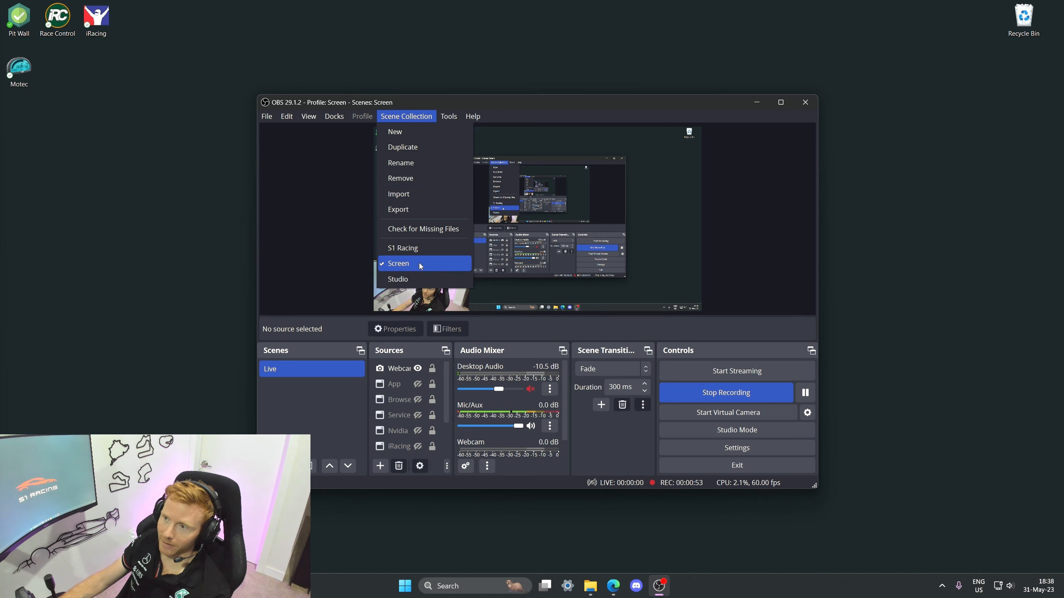
click(406, 209)
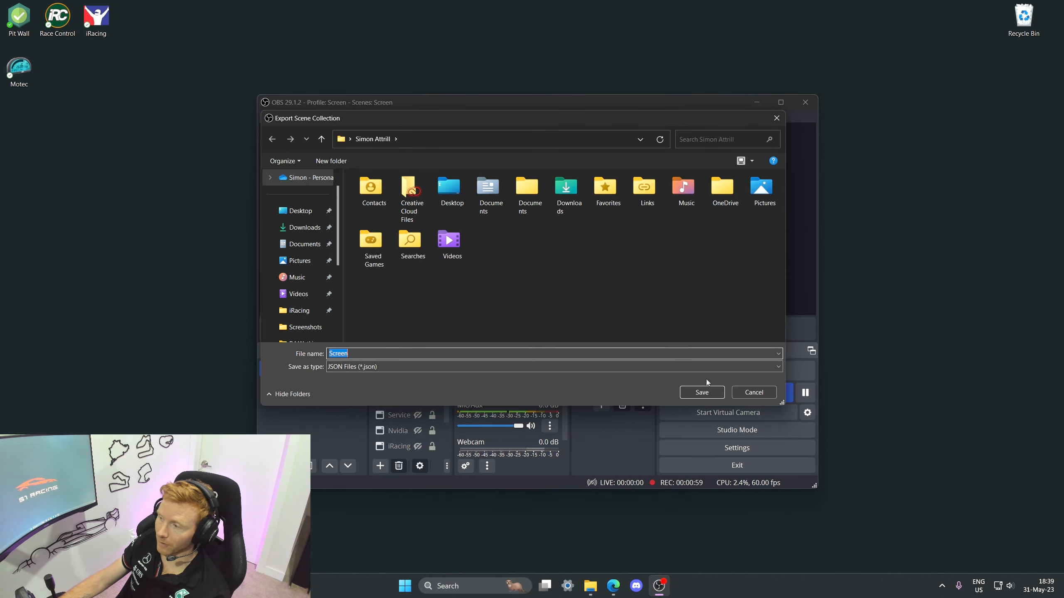
click(752, 392)
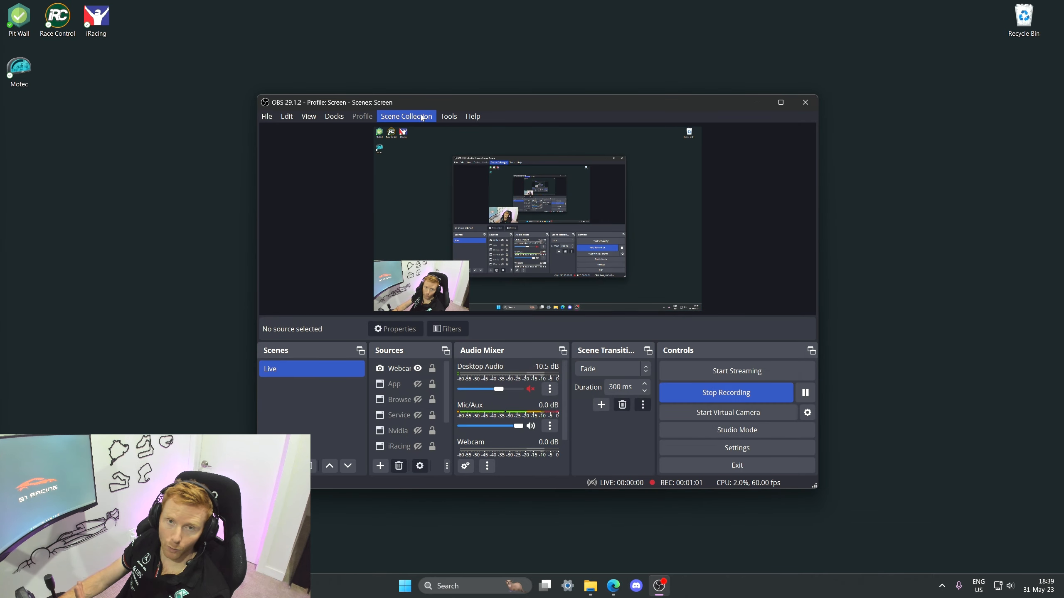
Step: Open the scene collection importer and close it without importing anything
click(396, 116)
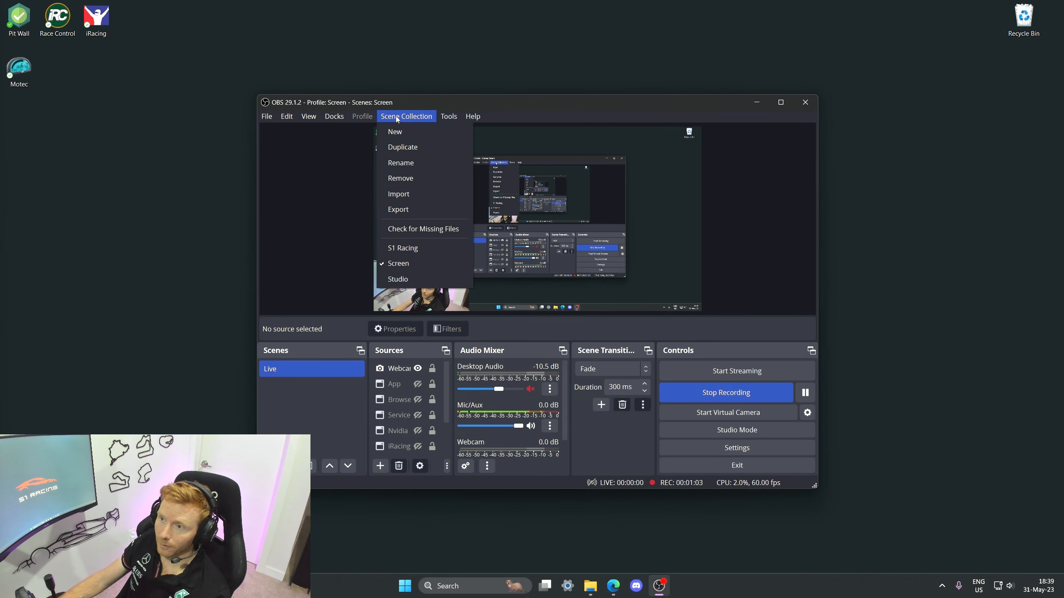
click(398, 194)
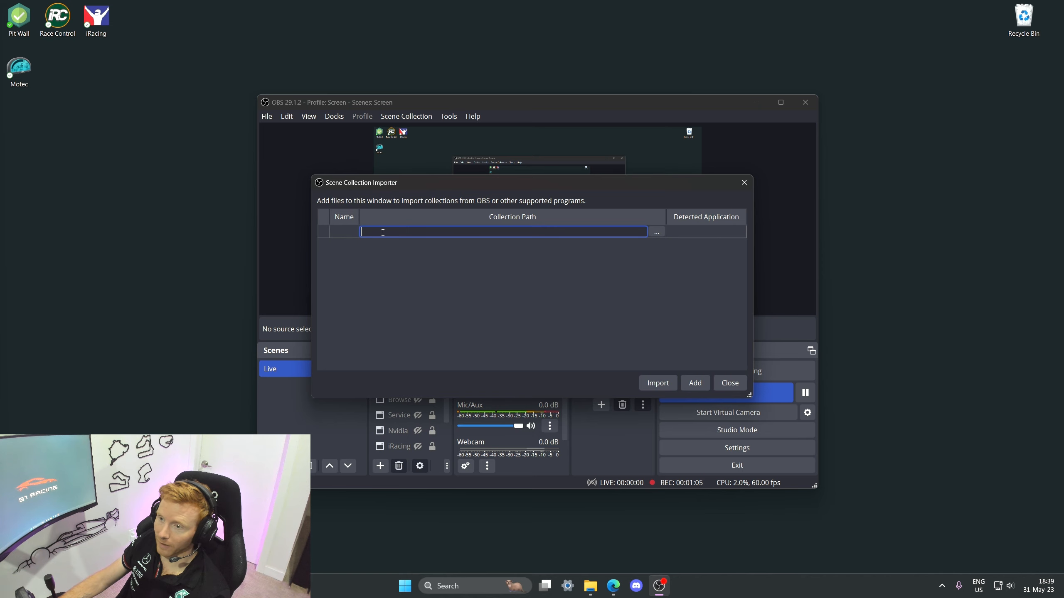
click(735, 381)
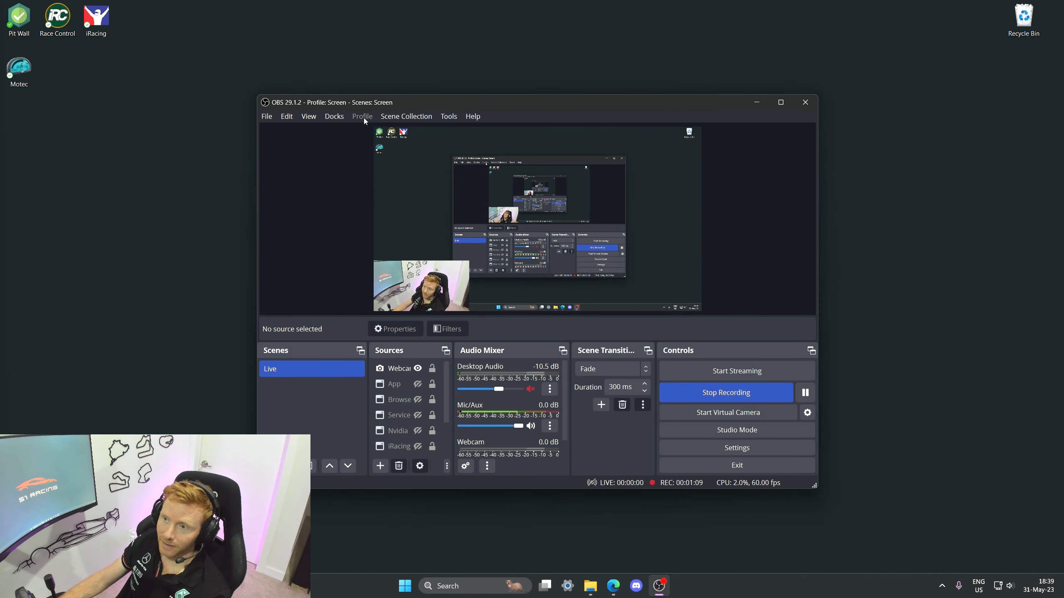